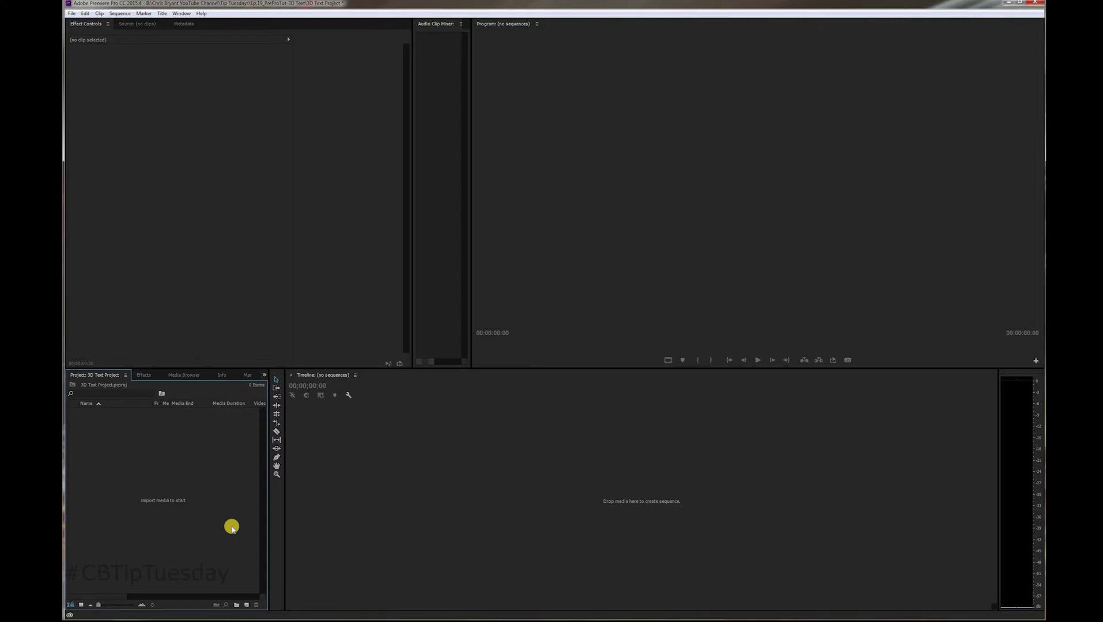
- Create the '3D text' sequence and lay a white colour matte named 'White' at the start of V1
key("ctrl+n")
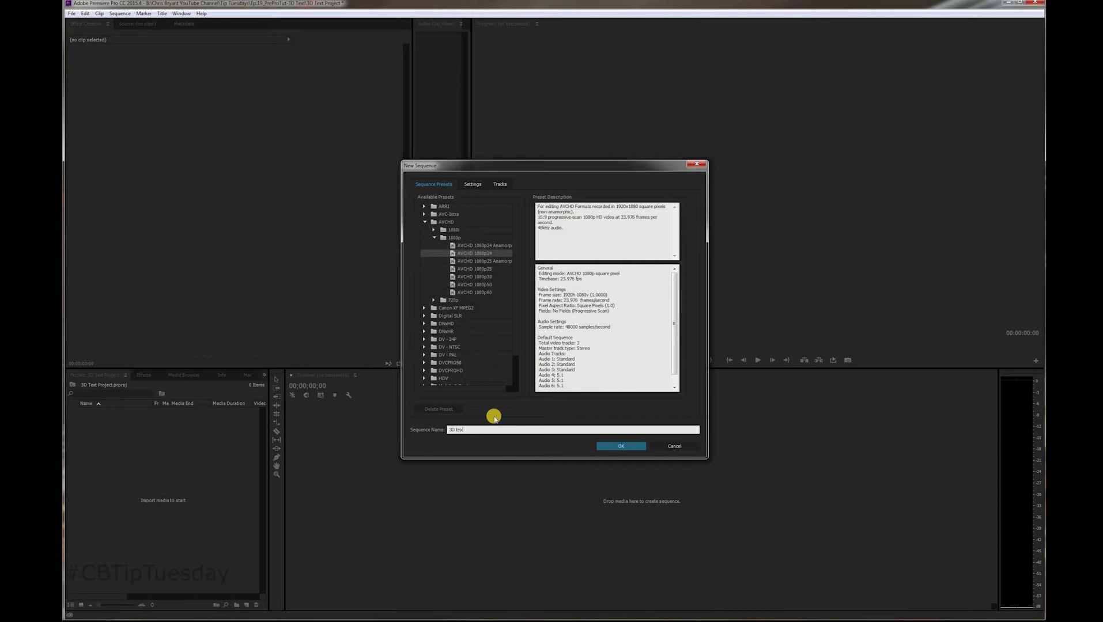
key("Return")
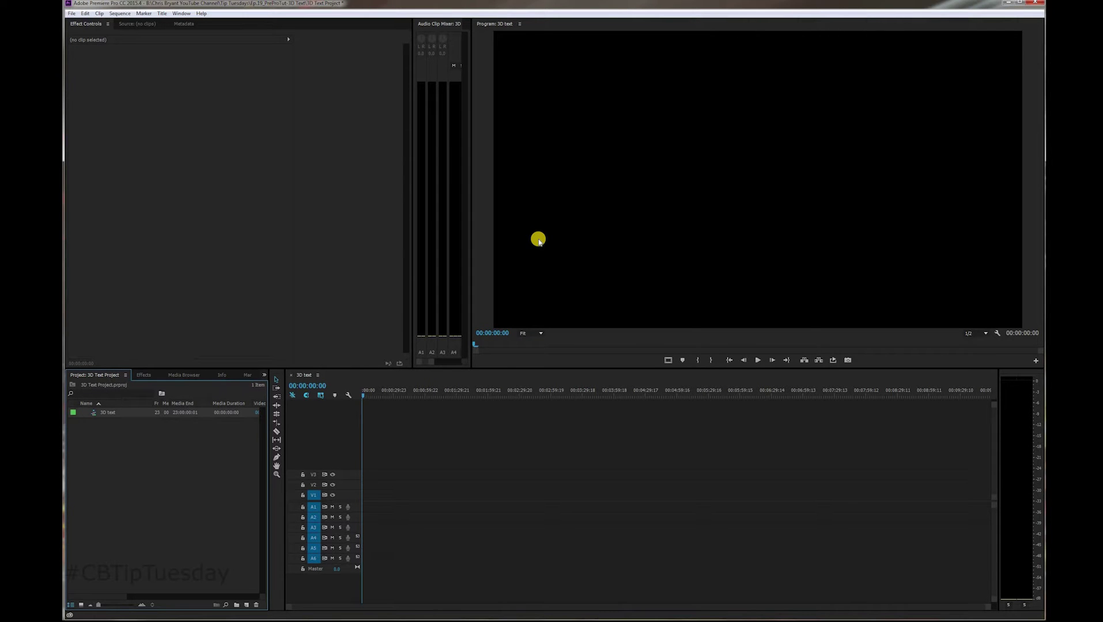
left_click(247, 606)
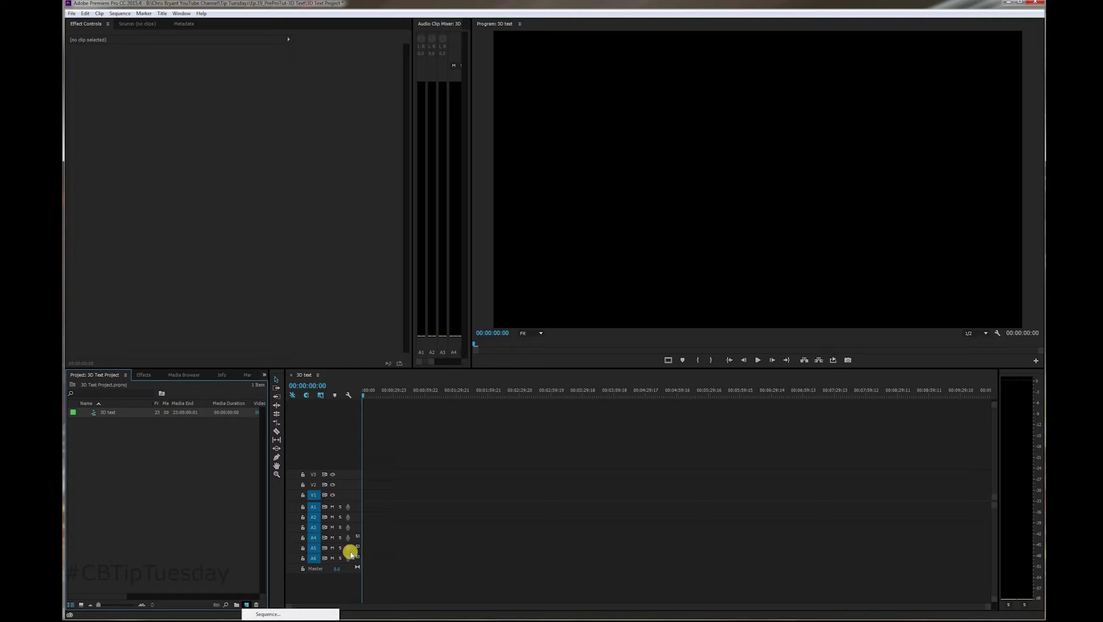
left_click(565, 343)
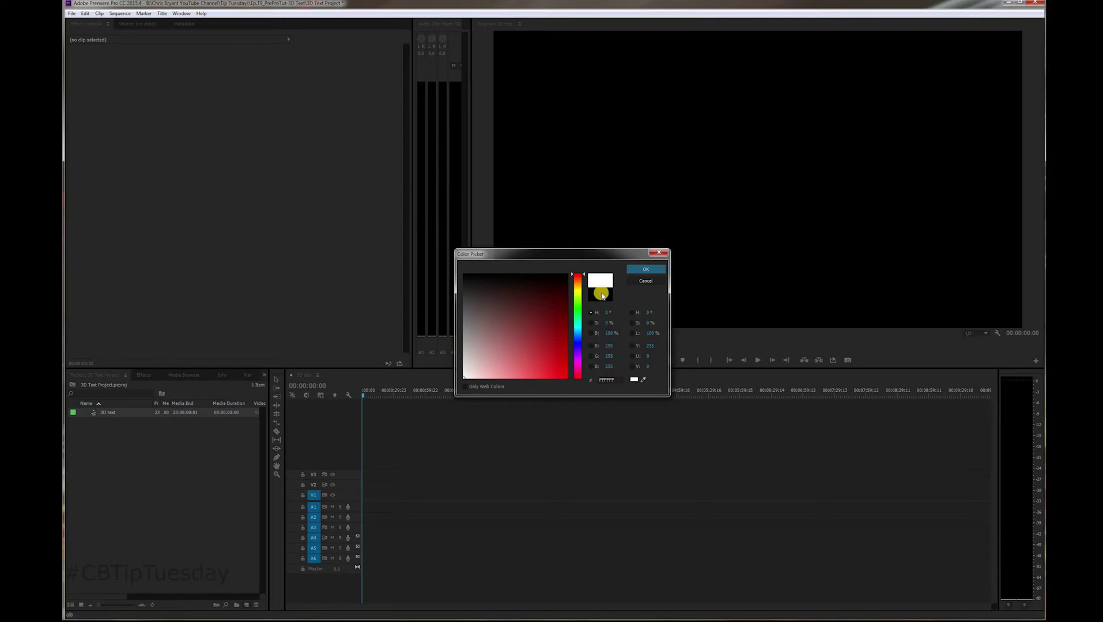
left_click(641, 269)
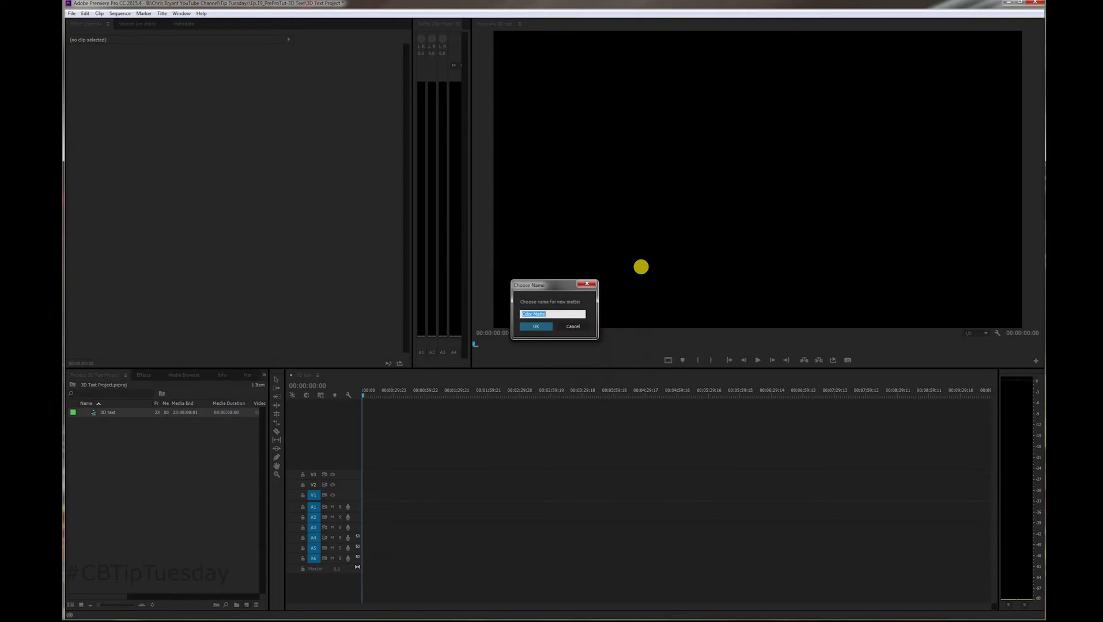
type("White")
key("Return")
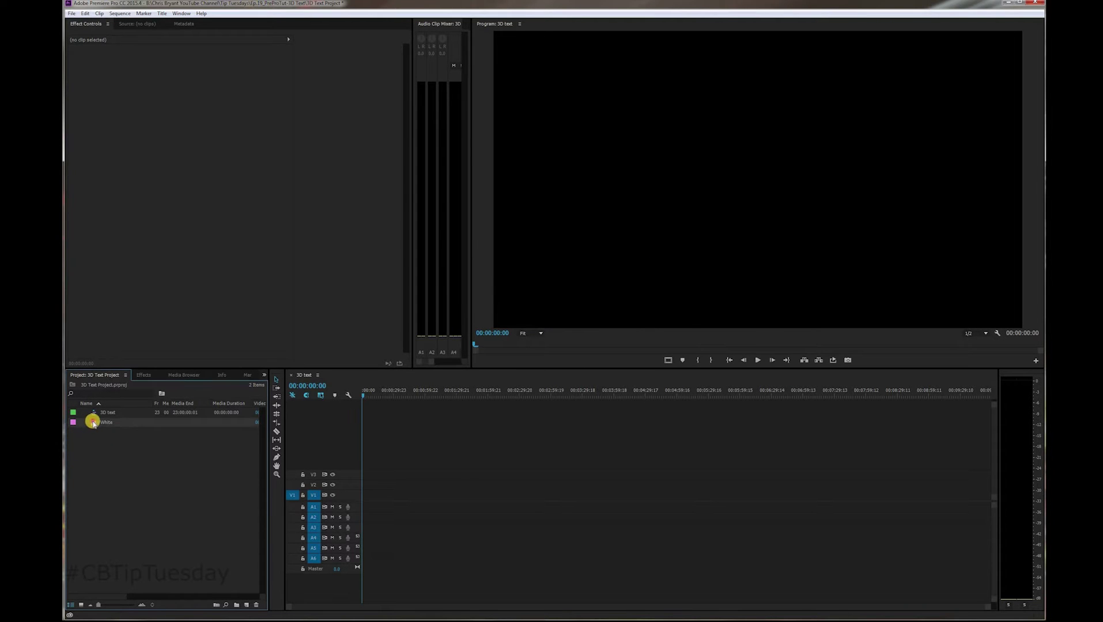
left_click_drag(91, 421, 365, 494)
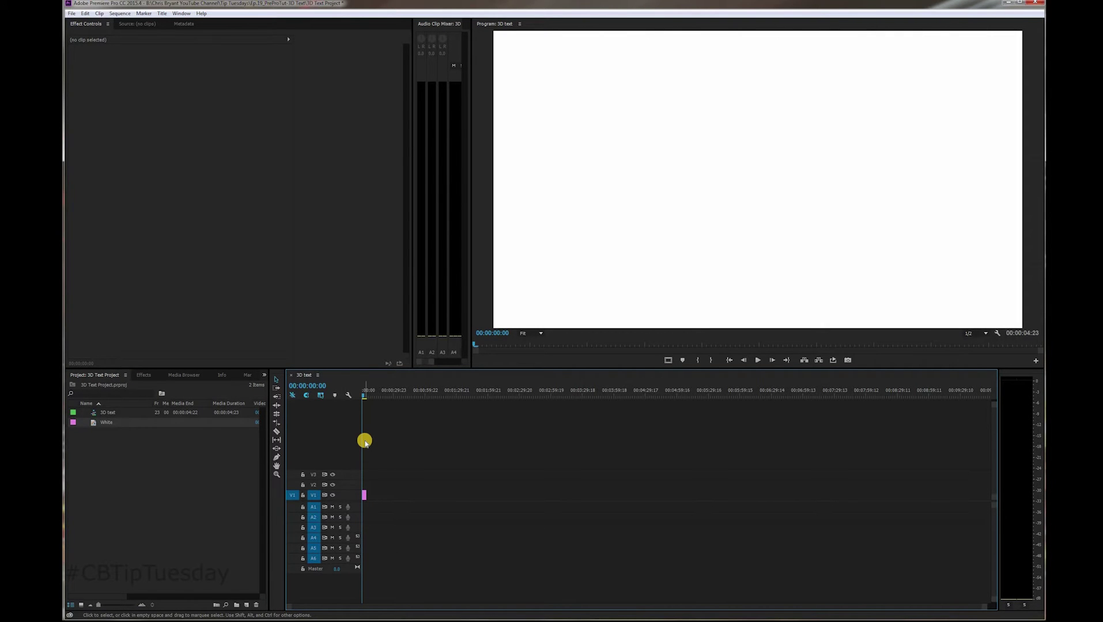
key("backslash")
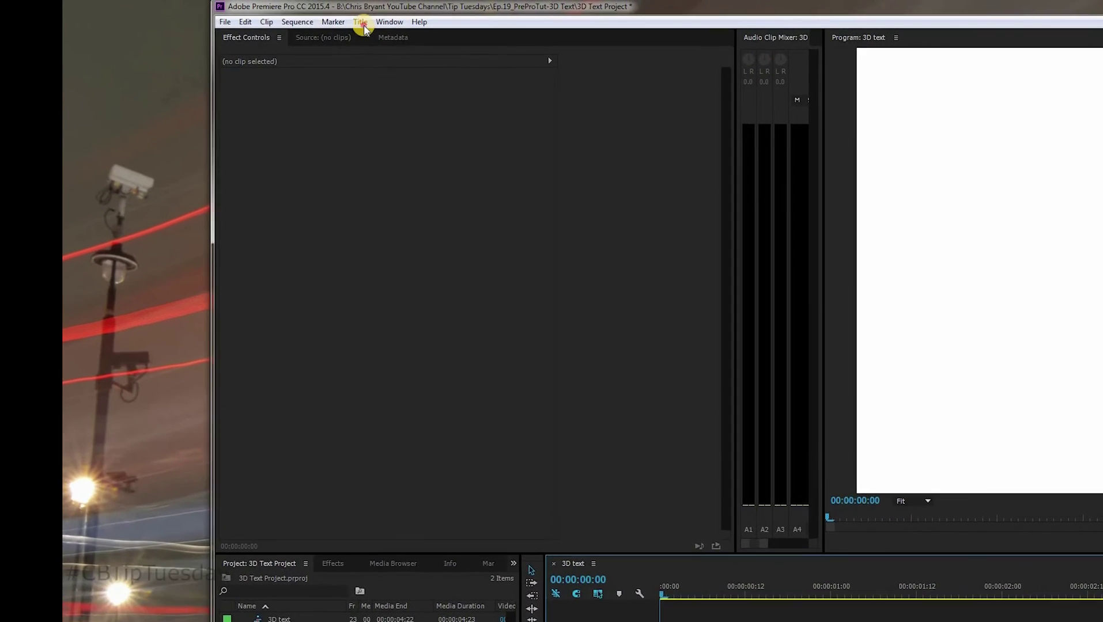
- Create a new default still title named 'Hey you'
left_click(396, 23)
mouse_move(362, 57)
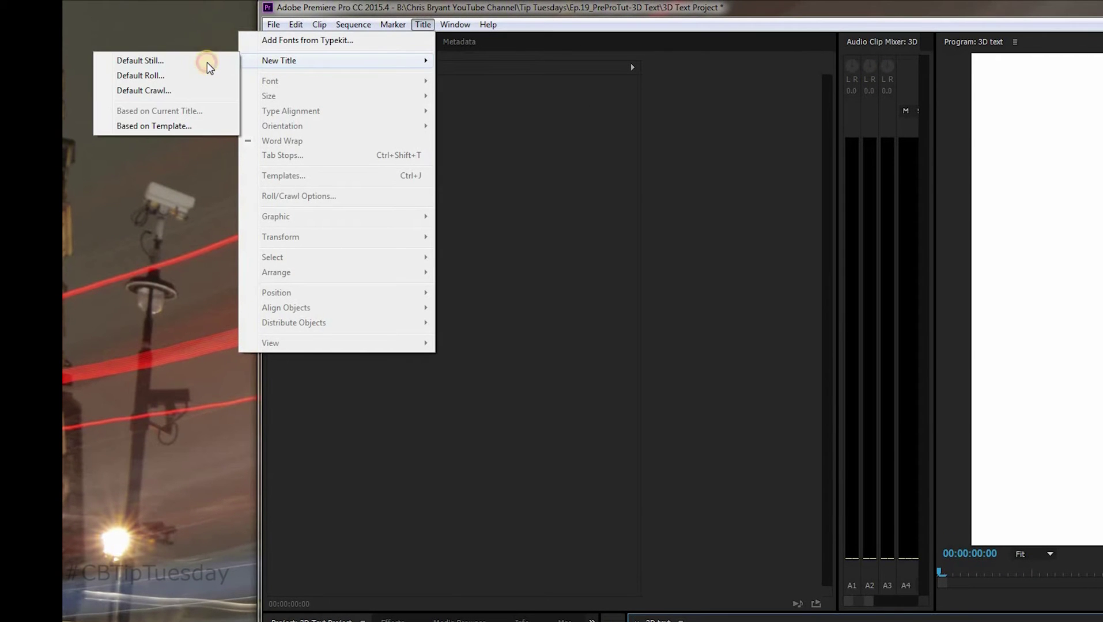
left_click(207, 63)
type("Hey you")
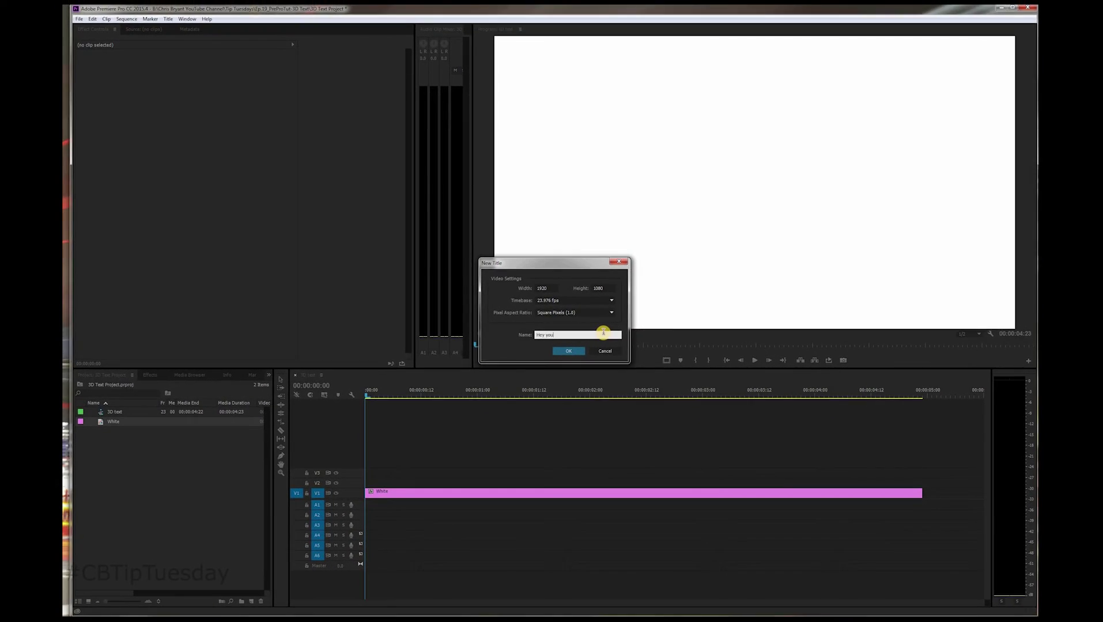
key("Return")
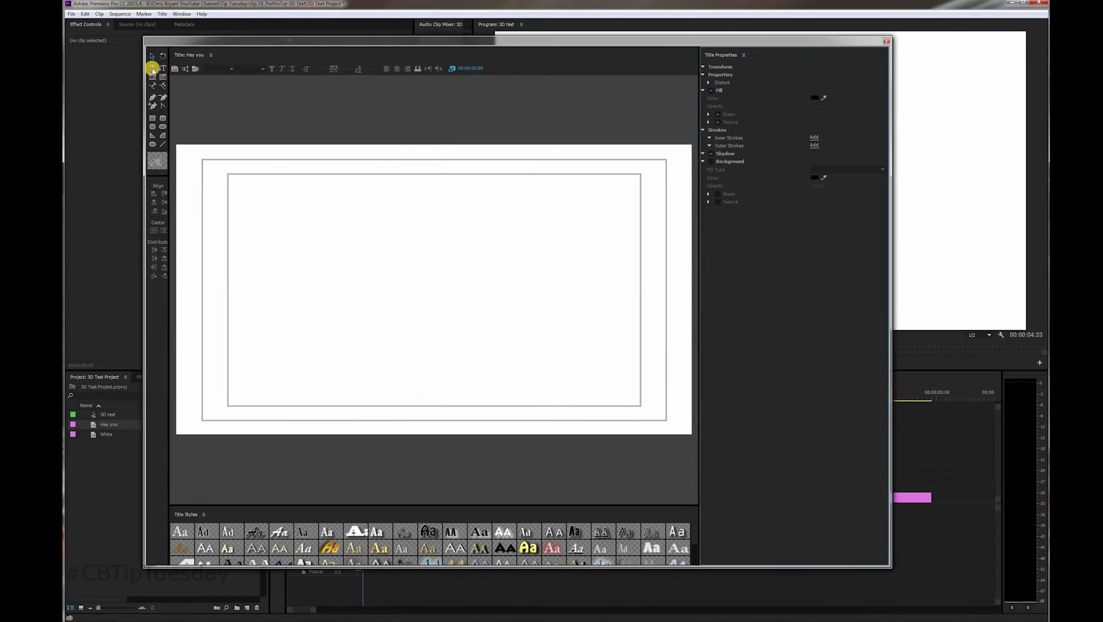
- Type 'Hey you' on the title canvas in Century Gothic
left_click(156, 72)
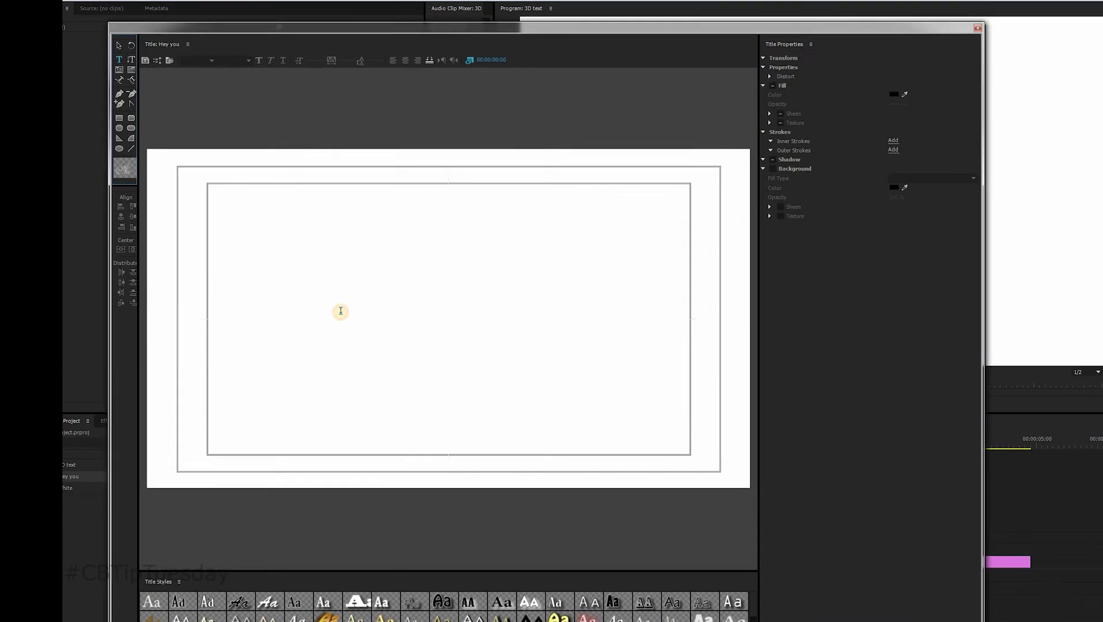
left_click(964, 138)
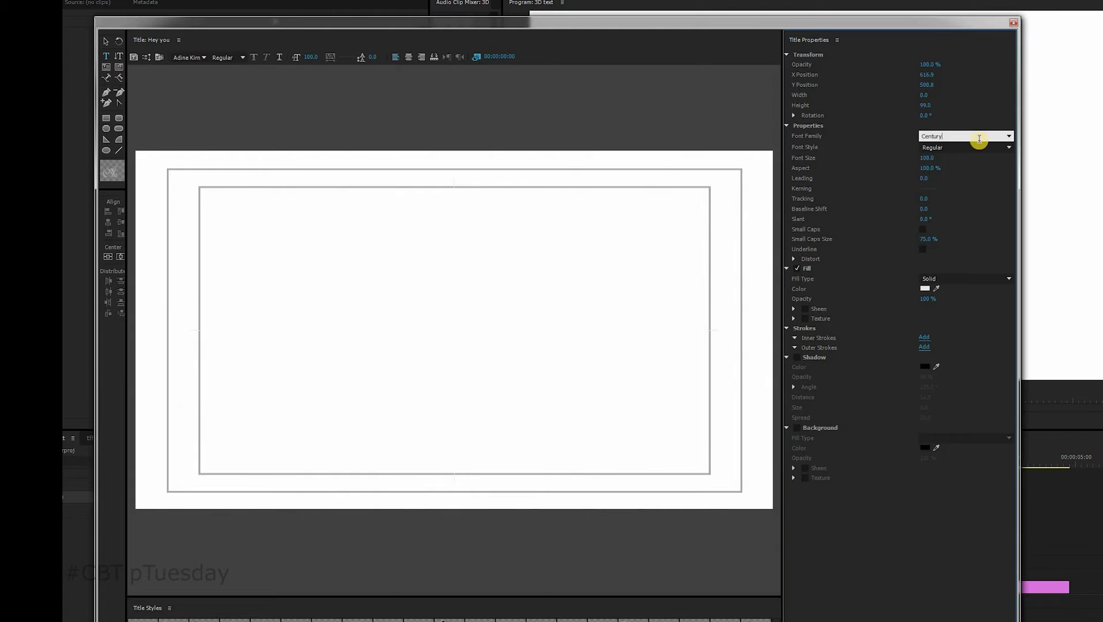
type("Century Gothic")
left_click(415, 308)
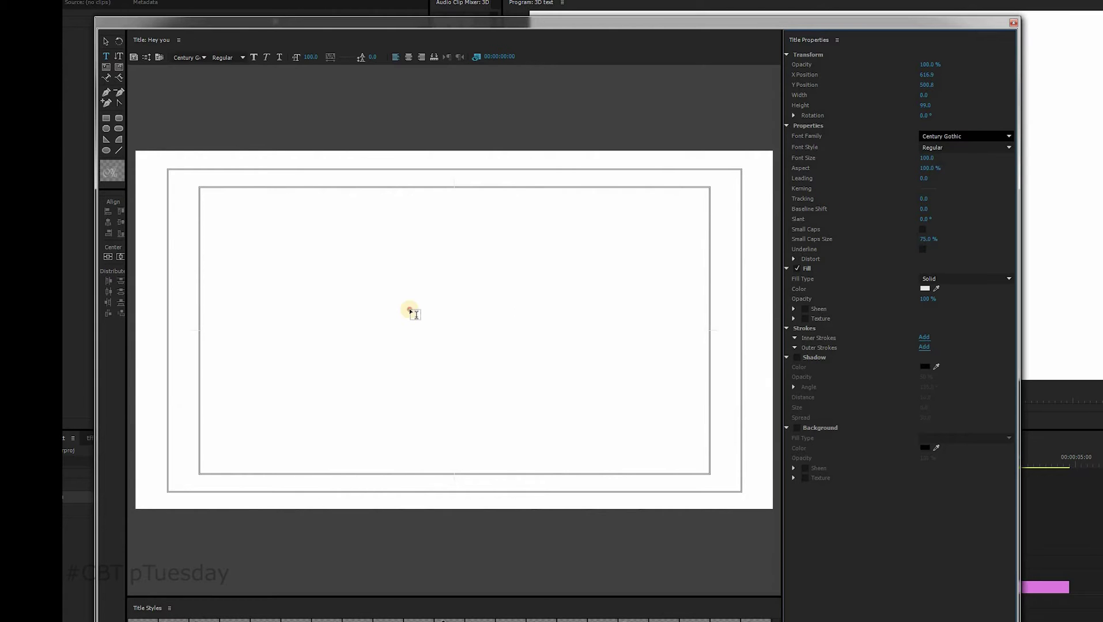
type("Hey")
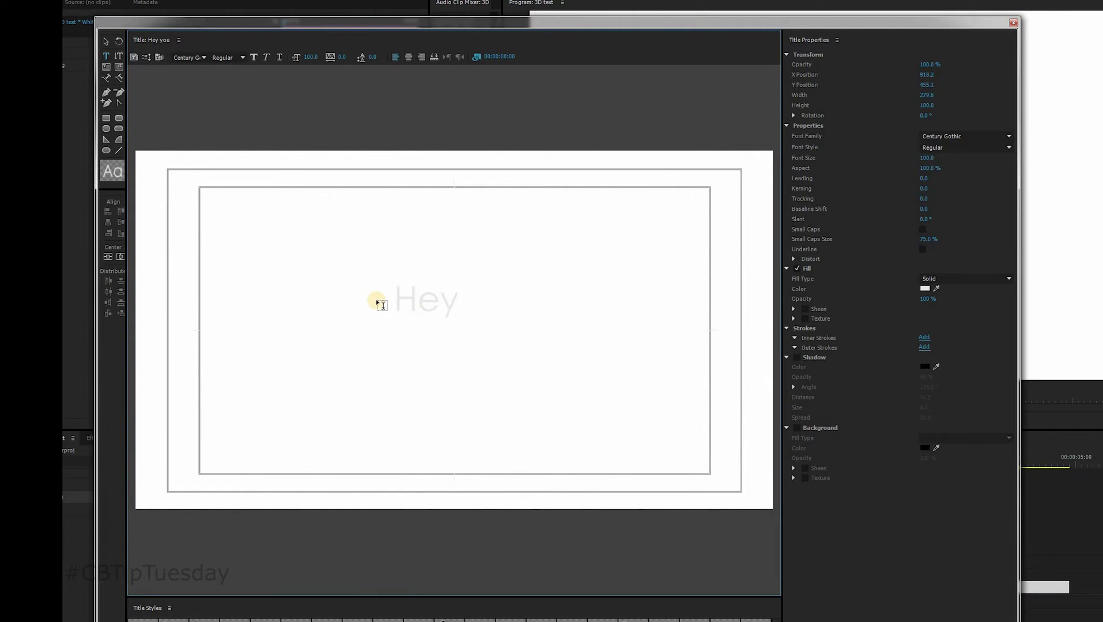
type(" you")
- Give the text a dark grey 202020 fill and centre it vertically and horizontally
left_click(924, 288)
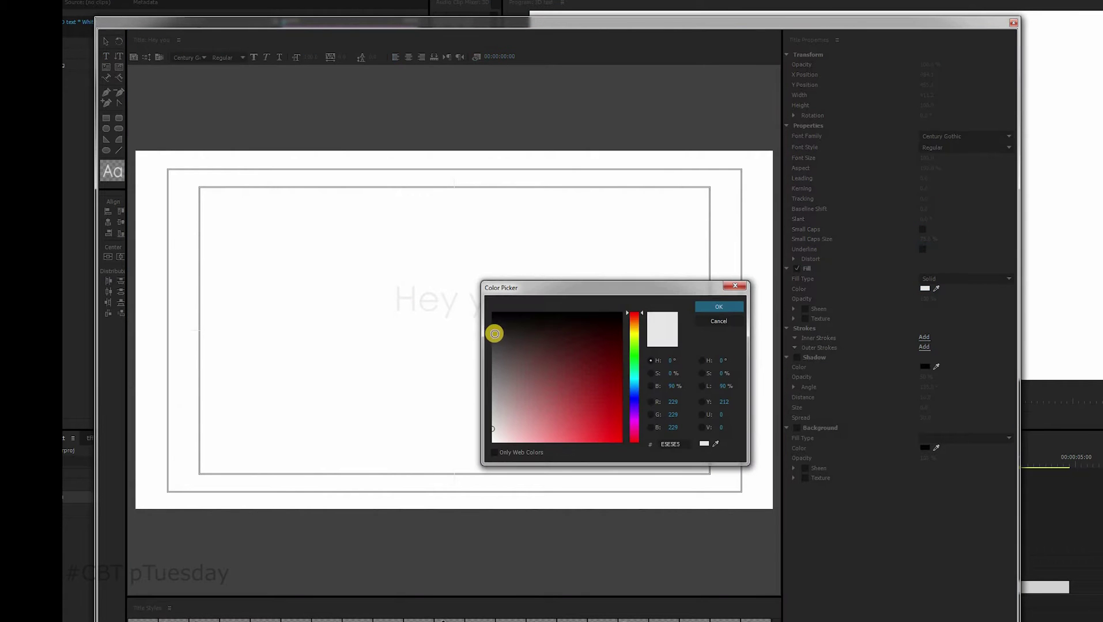
left_click(490, 329)
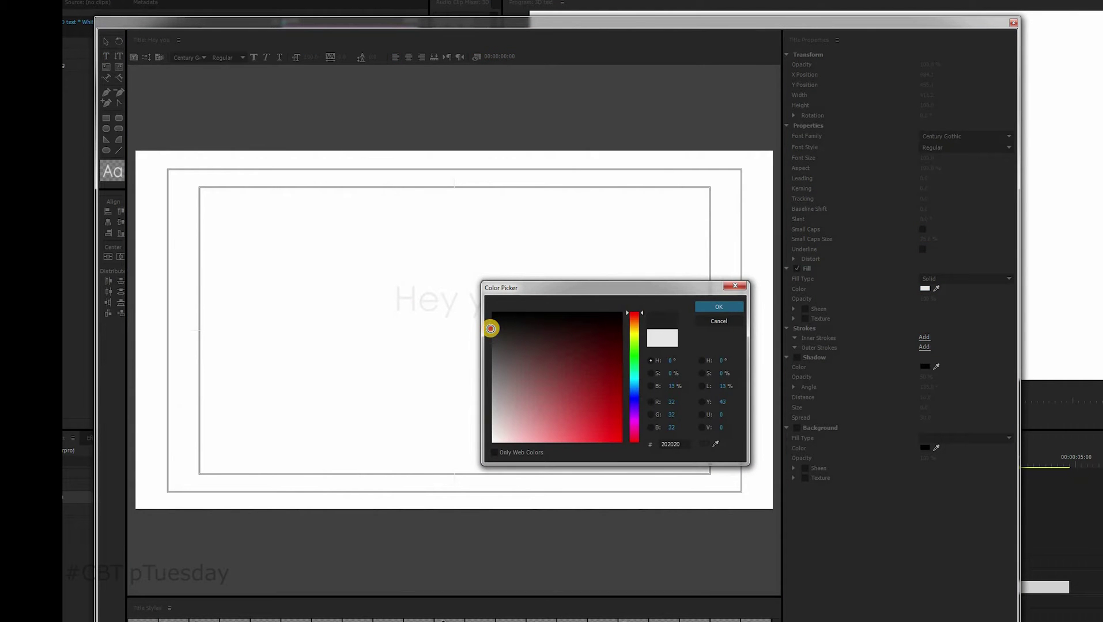
left_click(715, 308)
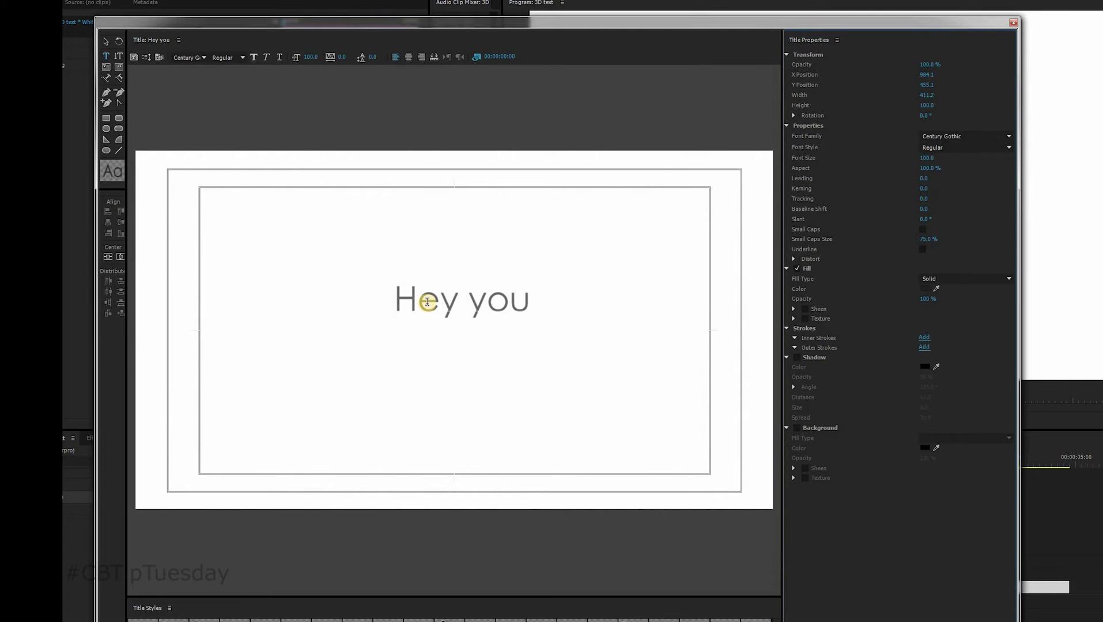
left_click(119, 257)
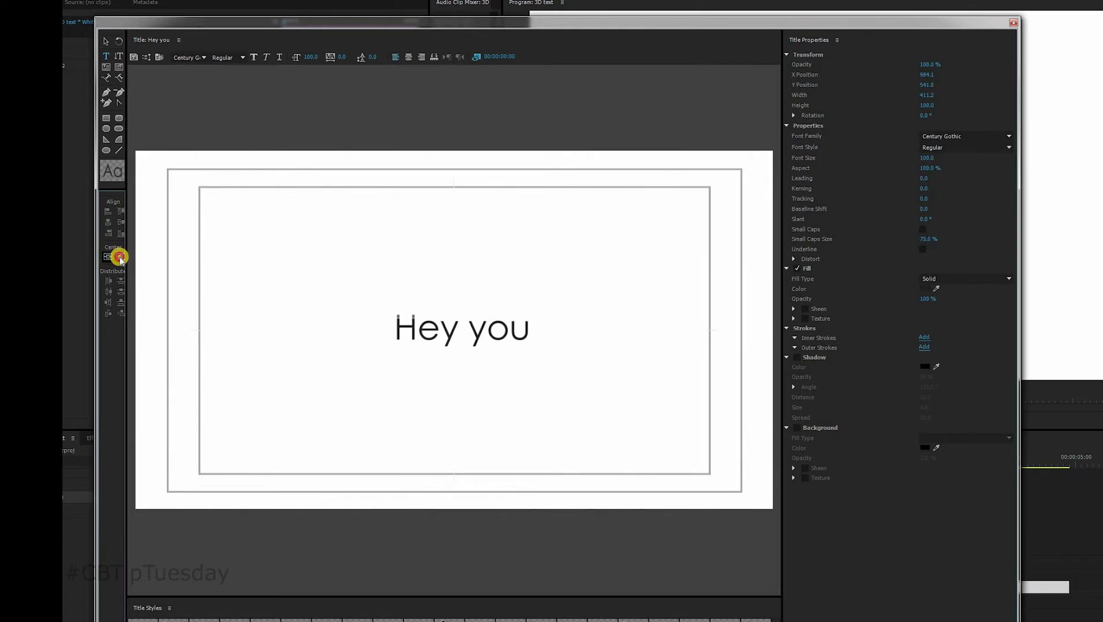
left_click(119, 256)
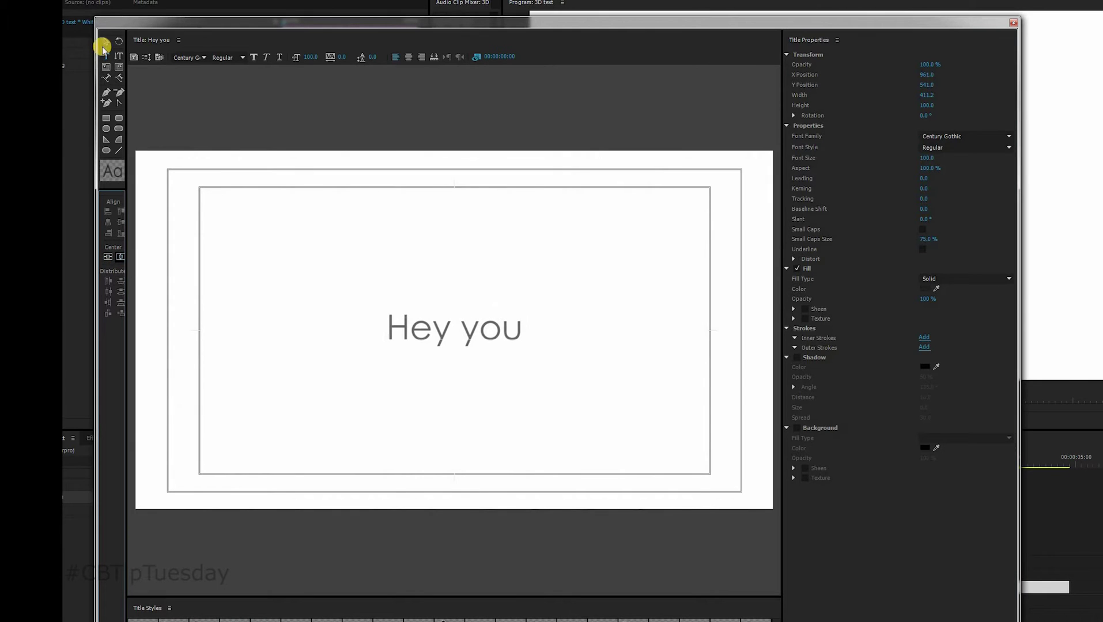
left_click(434, 254)
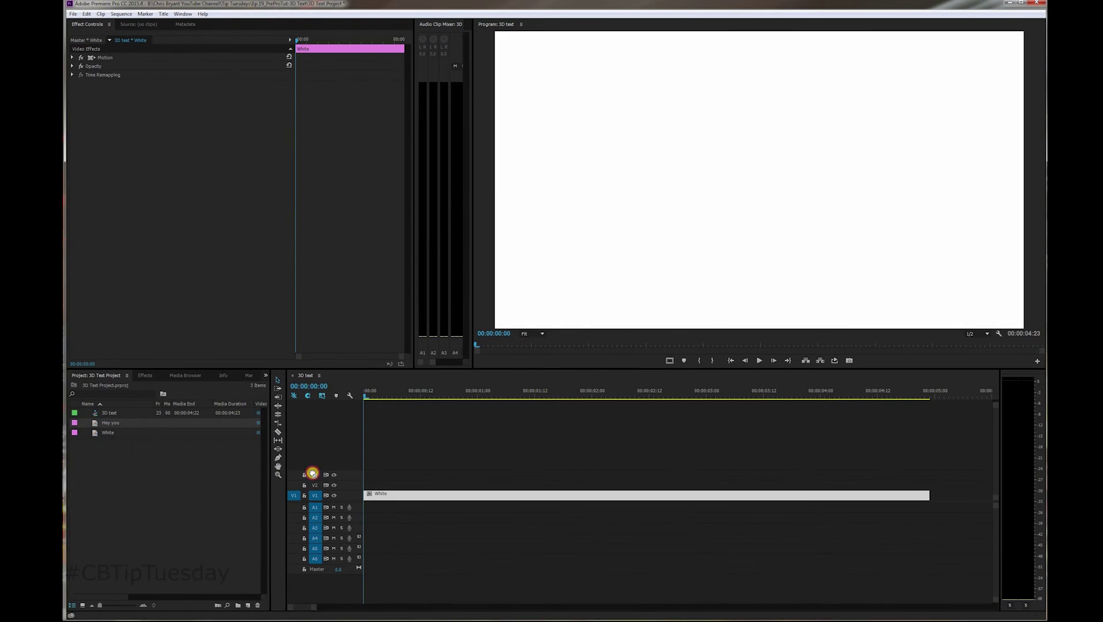
- Place 'Hey you' on V2 above White at 0 and set its duration to 00:00:02:15
left_click_drag(312, 473, 345, 485)
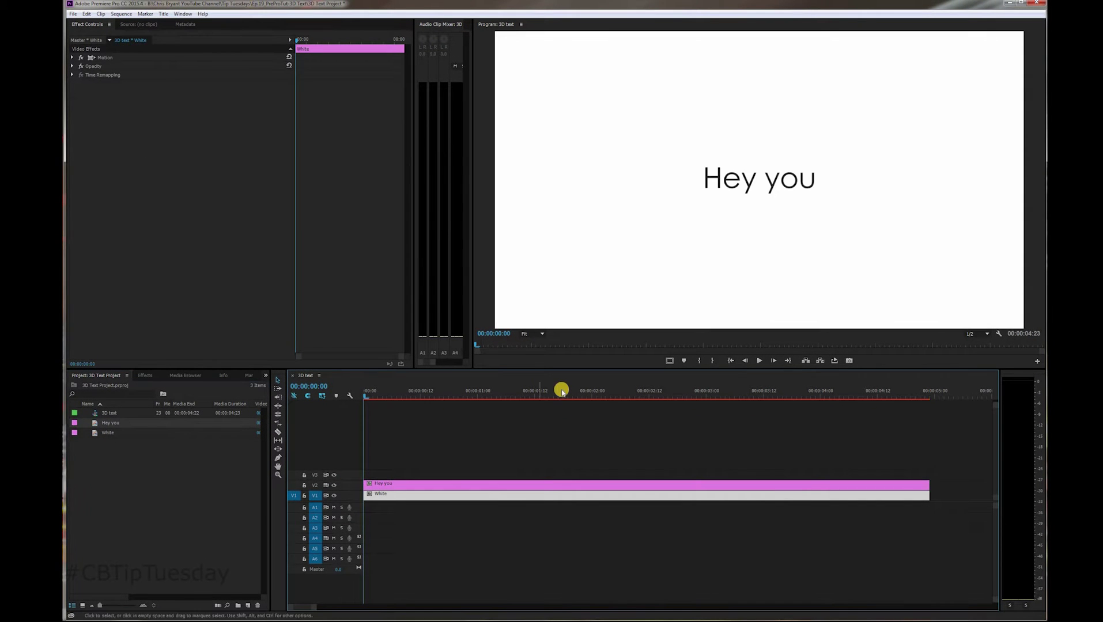
right_click(578, 483)
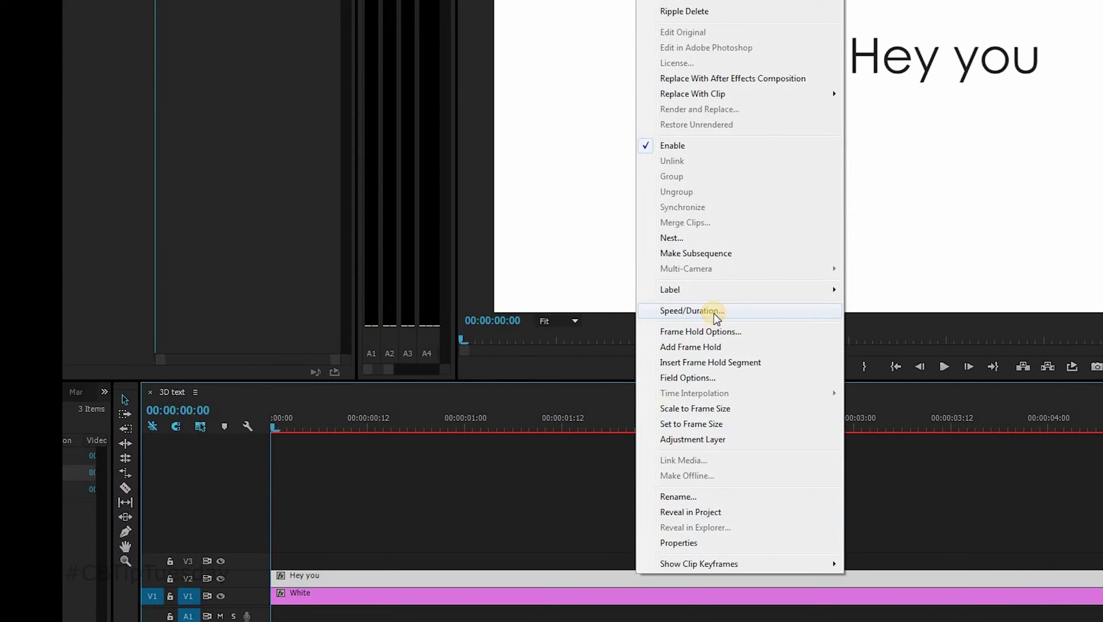
left_click(713, 313)
left_click(617, 257)
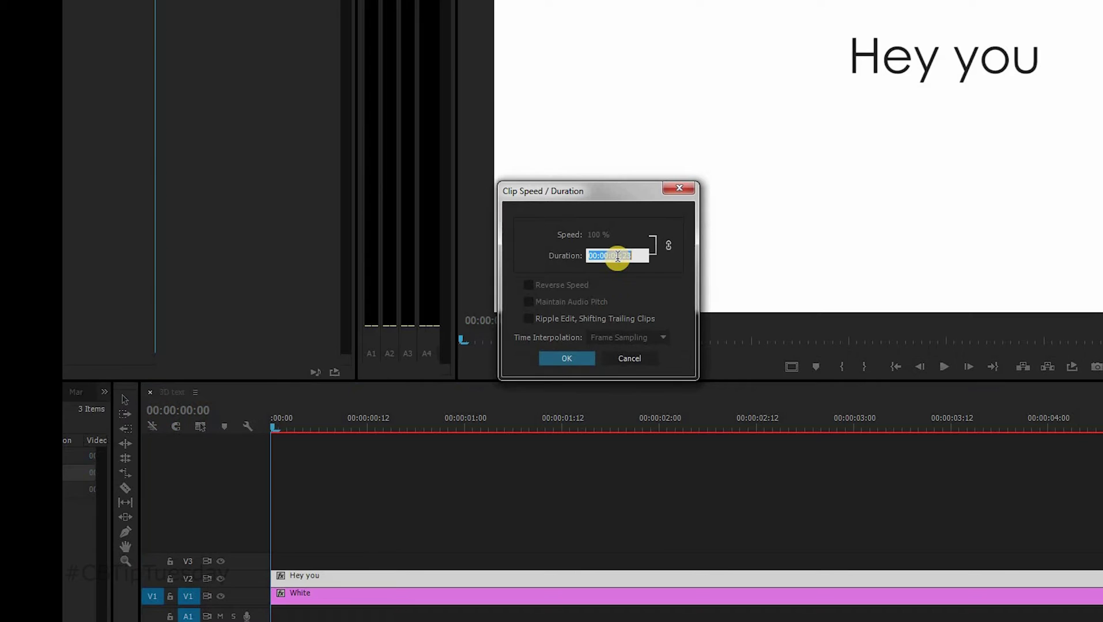
type("215")
key("Return")
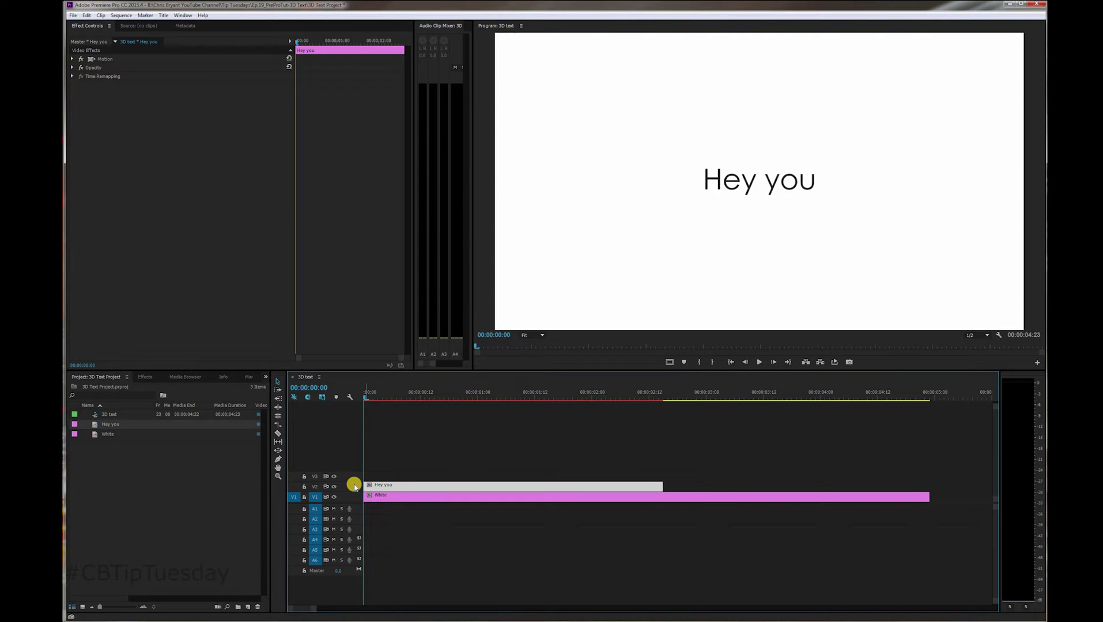
- Enlarge track V2 and show the Basic 3D Swivel and Tilt settings on 'Hey you'
double_click(354, 486)
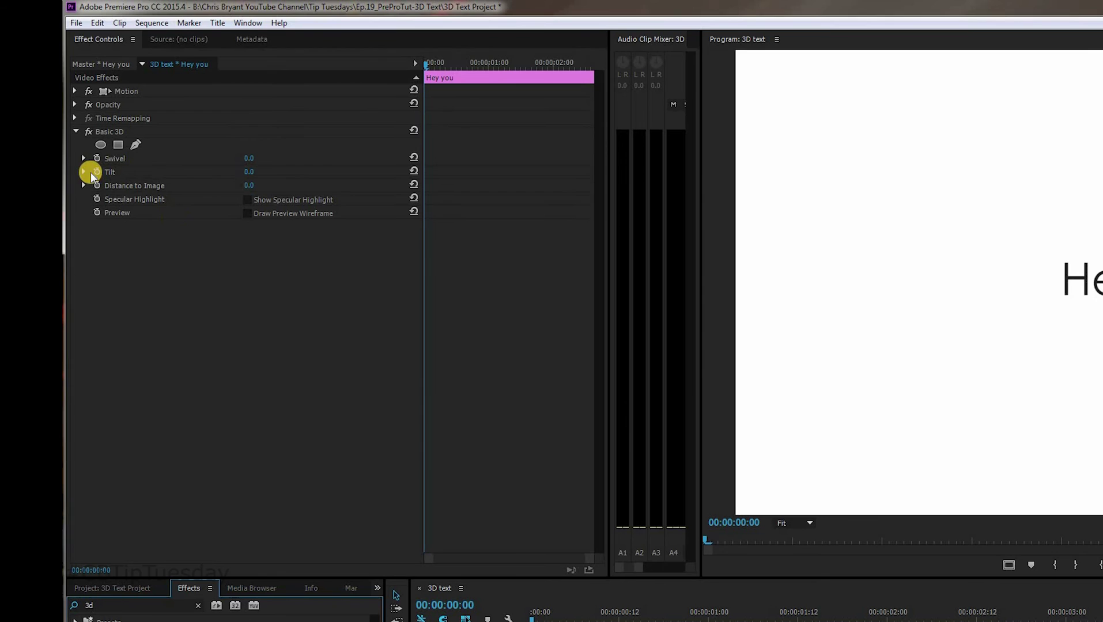
left_click(84, 172)
left_click(83, 159)
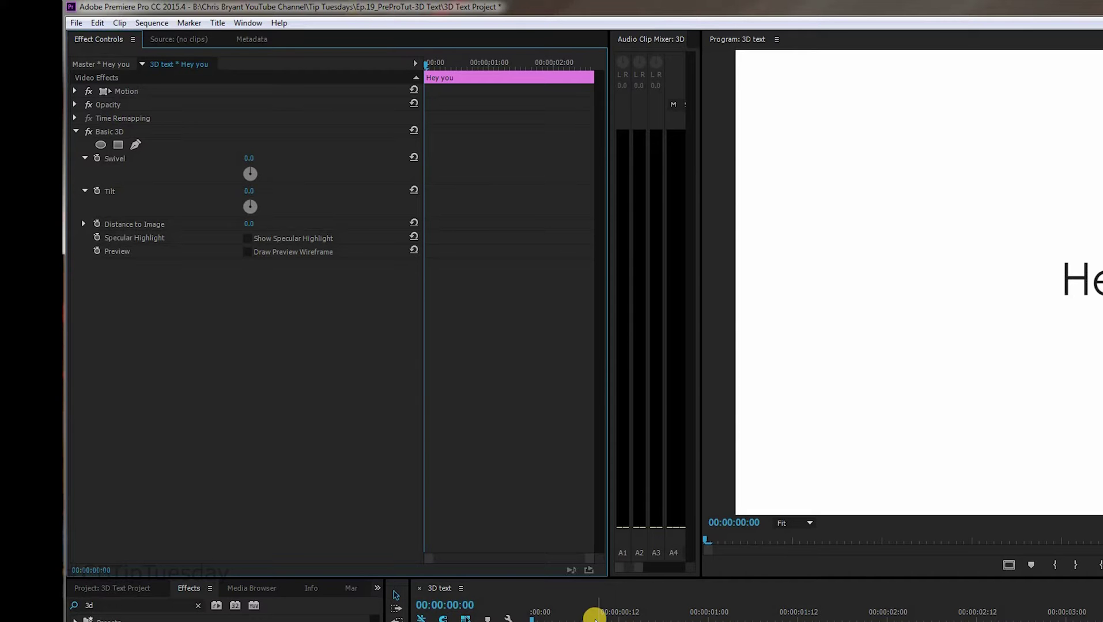
key("space")
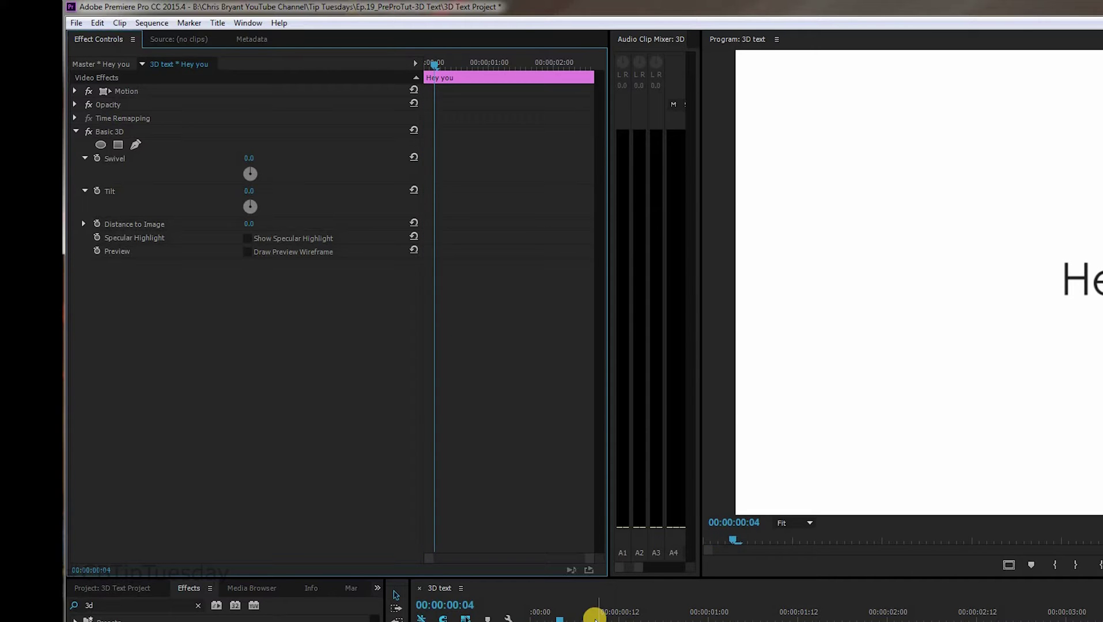
- Enable keyframing for Swivel and Tilt and swivel the title to about -43°
left_click(97, 158)
left_click(98, 238)
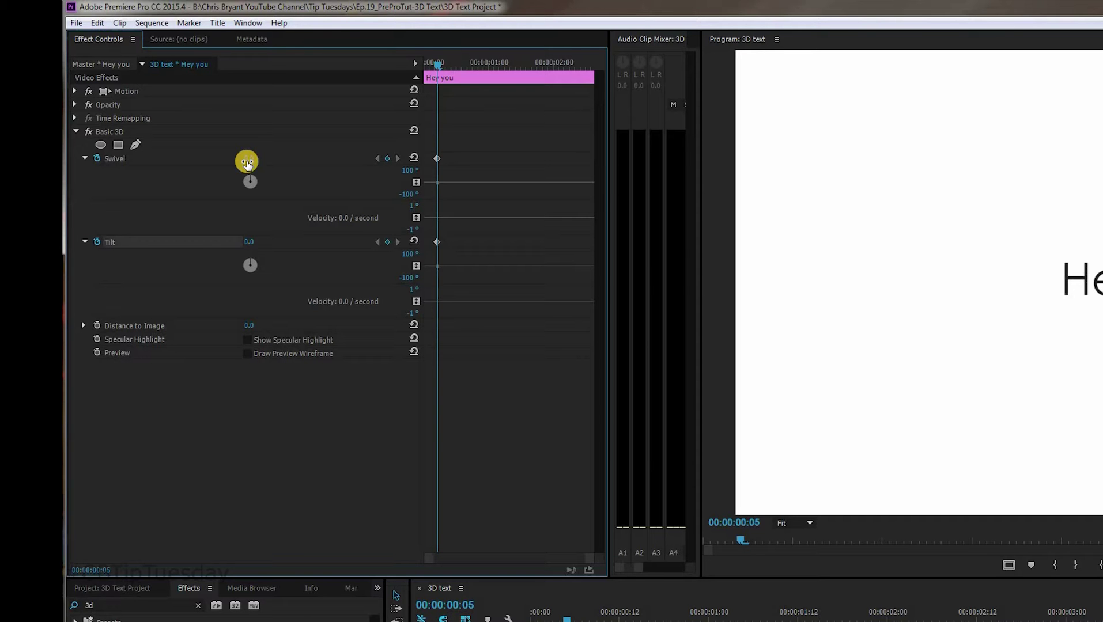
left_click(251, 160)
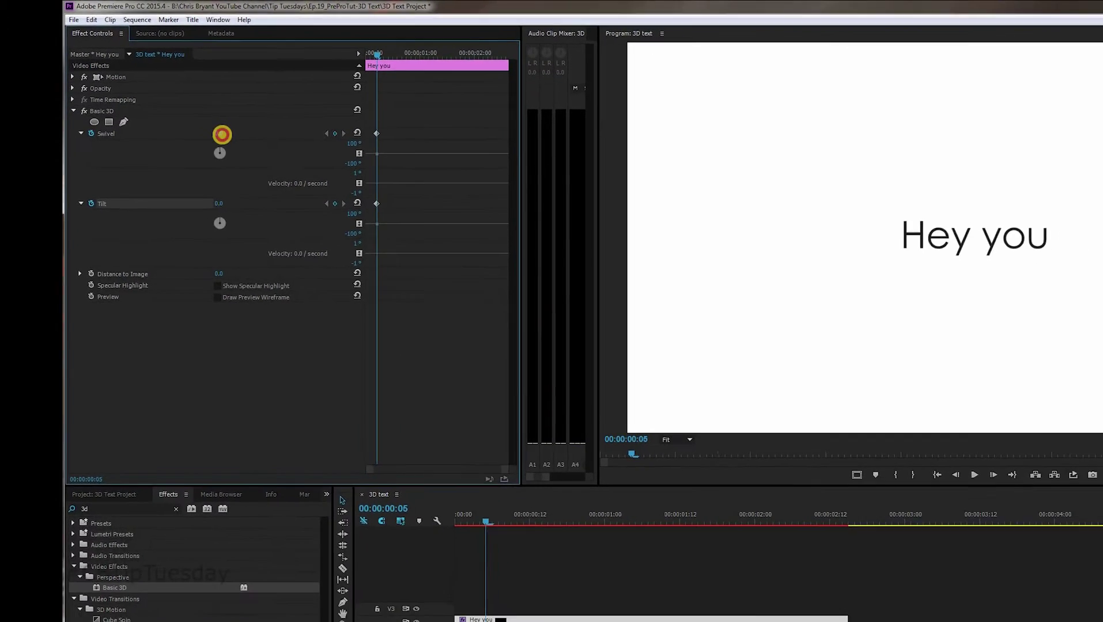
left_click_drag(222, 134, 163, 126)
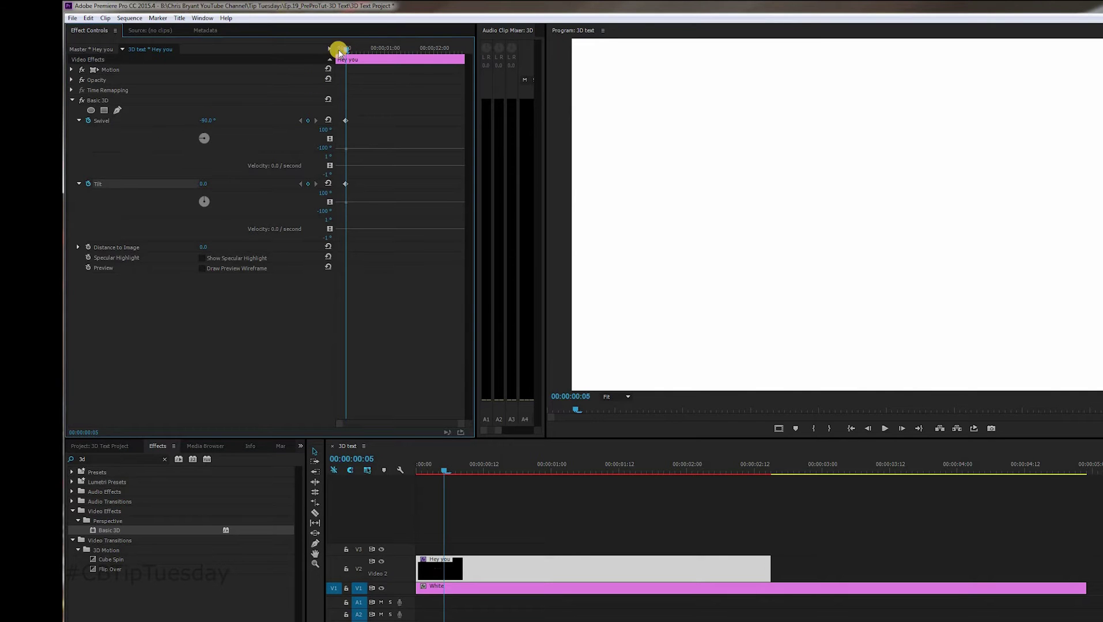
- At 00:00:00:11, add Swivel and Tilt keyframes set to -27° and -13°
left_click(346, 50)
key("Right")
key("Right")
key("Right")
key("Right")
key("Right")
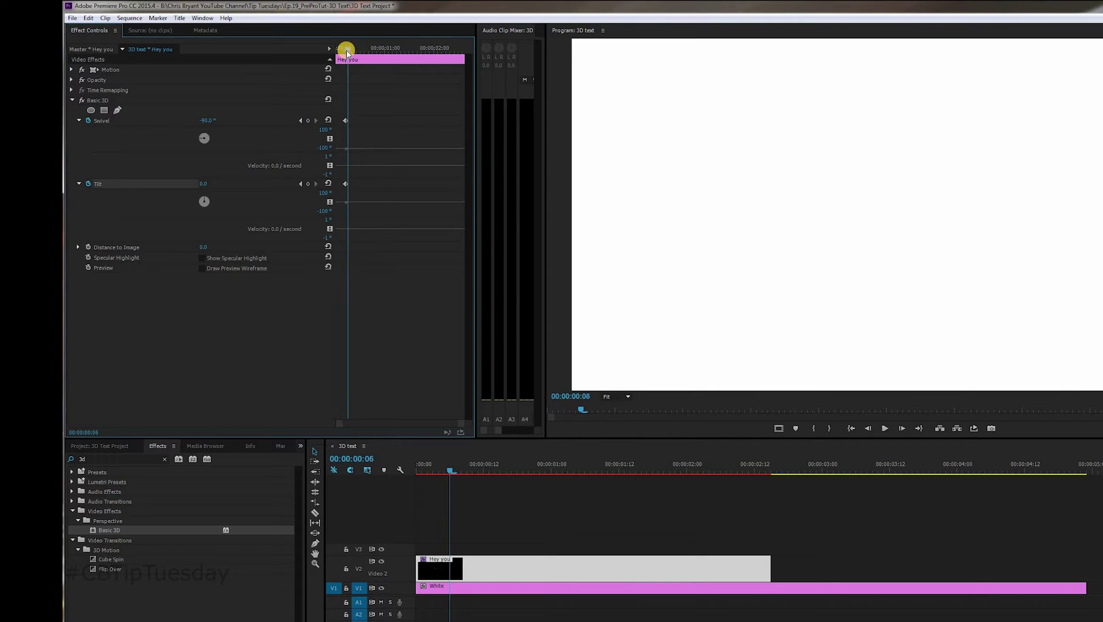
key("Right")
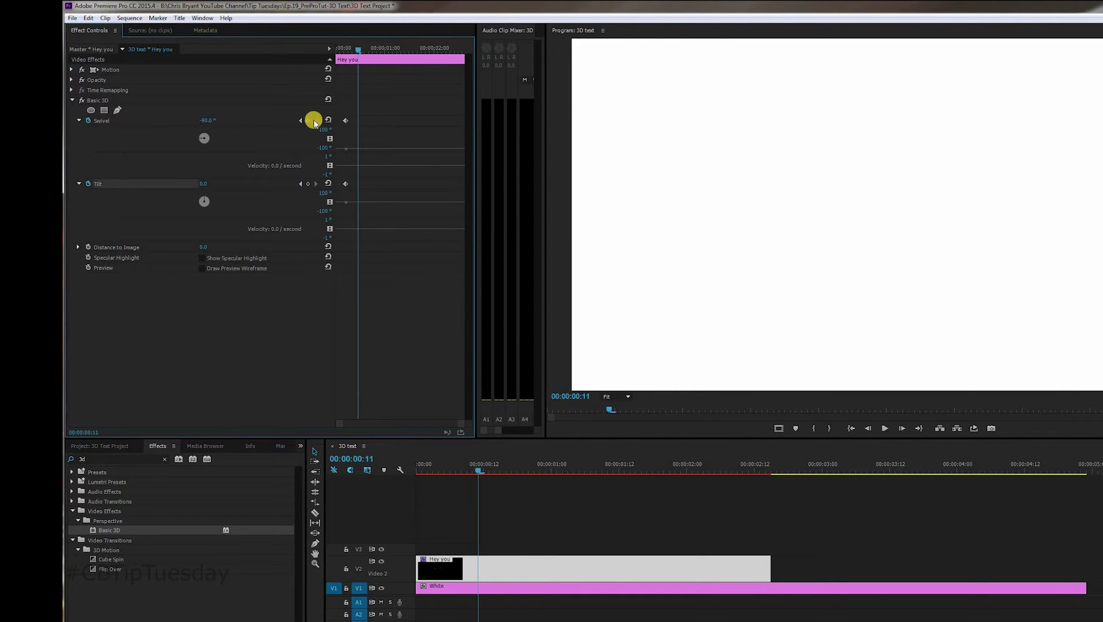
left_click(308, 120)
left_click(309, 184)
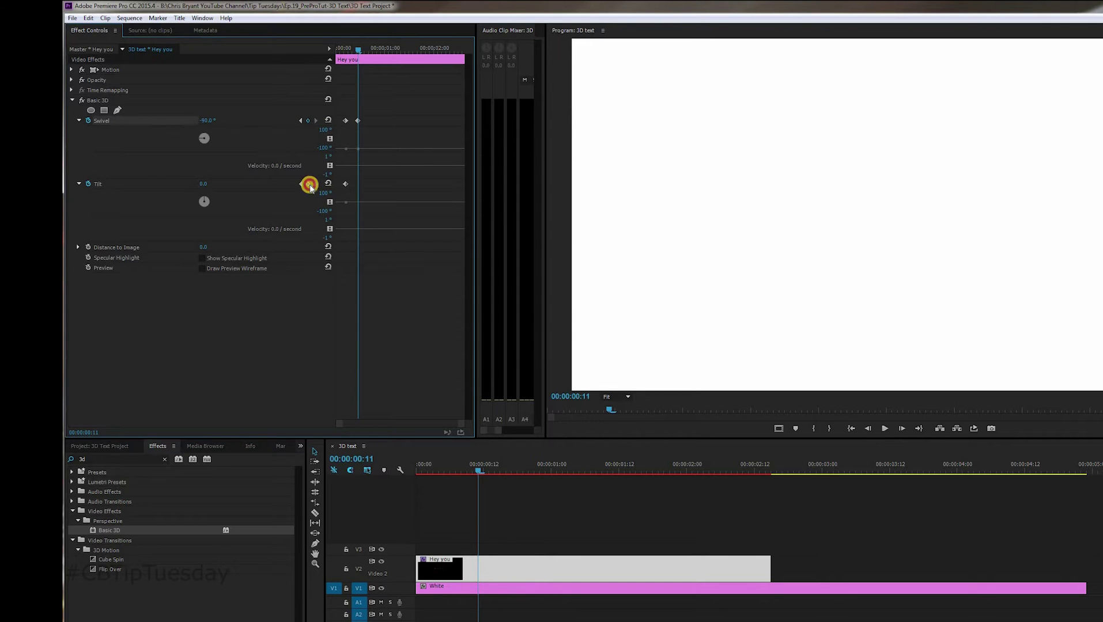
mouse_move(212, 128)
left_mouse_down()
mouse_move(197, 122)
mouse_move(252, 125)
mouse_move(233, 127)
left_mouse_up()
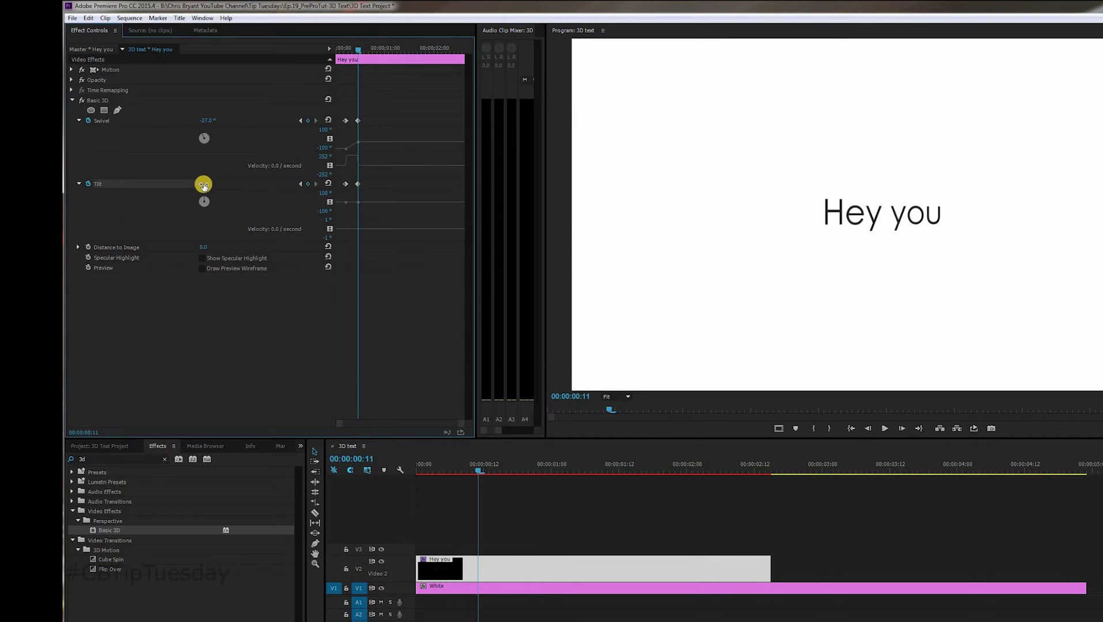
left_click_drag(202, 184, 184, 184)
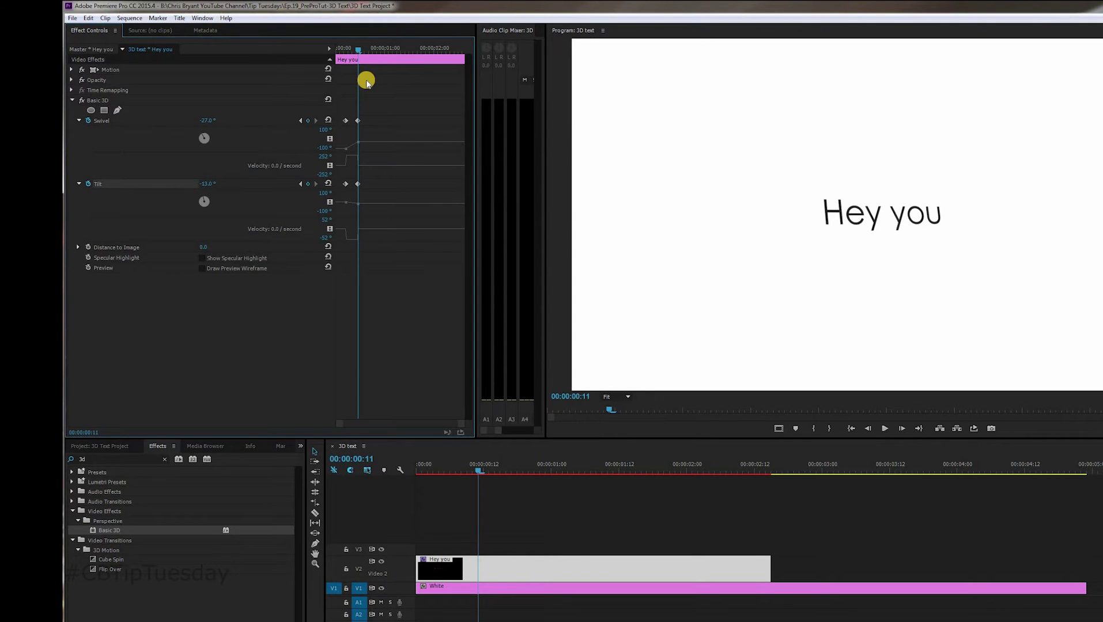
- At 00:00:02:03, keyframe Swivel at 20° and Tilt at -4°
key("space")
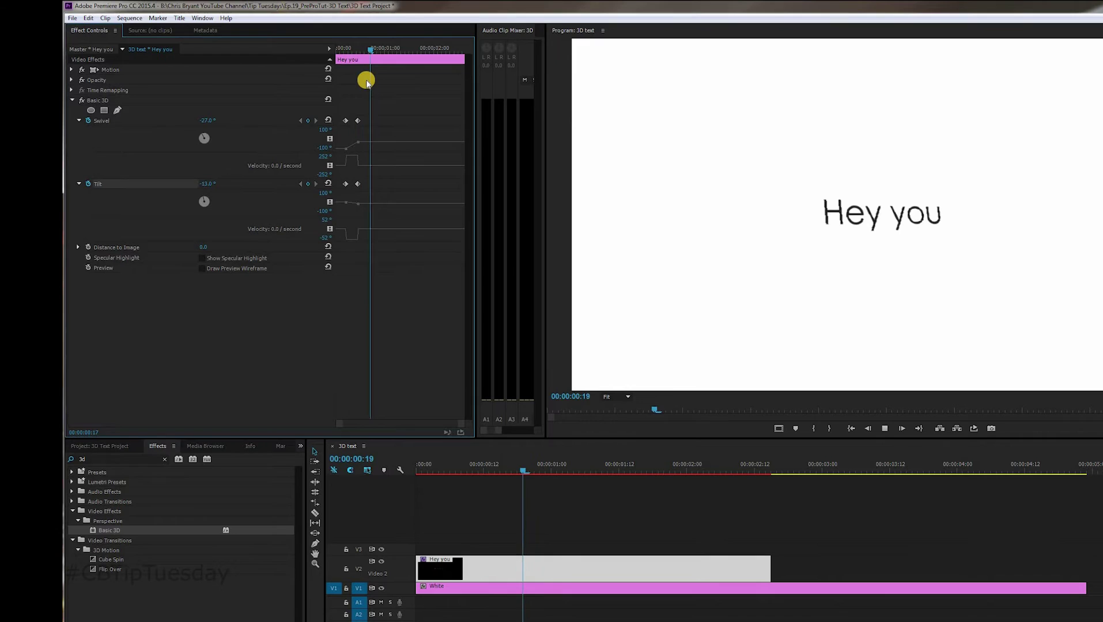
key("space")
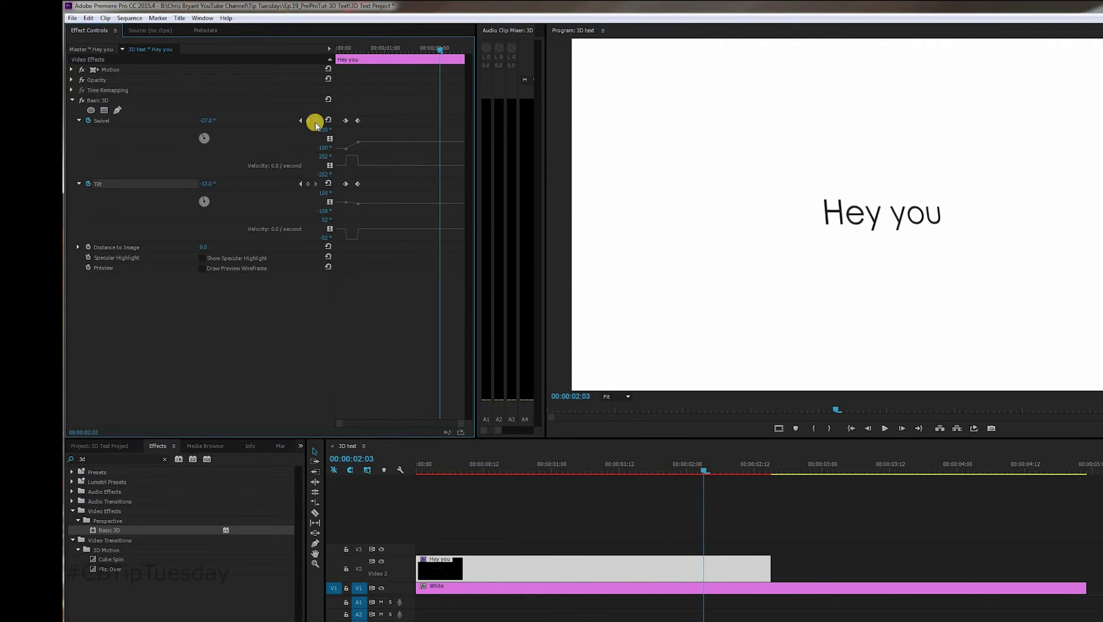
left_click(308, 183)
left_click(202, 120)
left_click_drag(191, 122, 227, 124)
left_click_drag(212, 185, 212, 184)
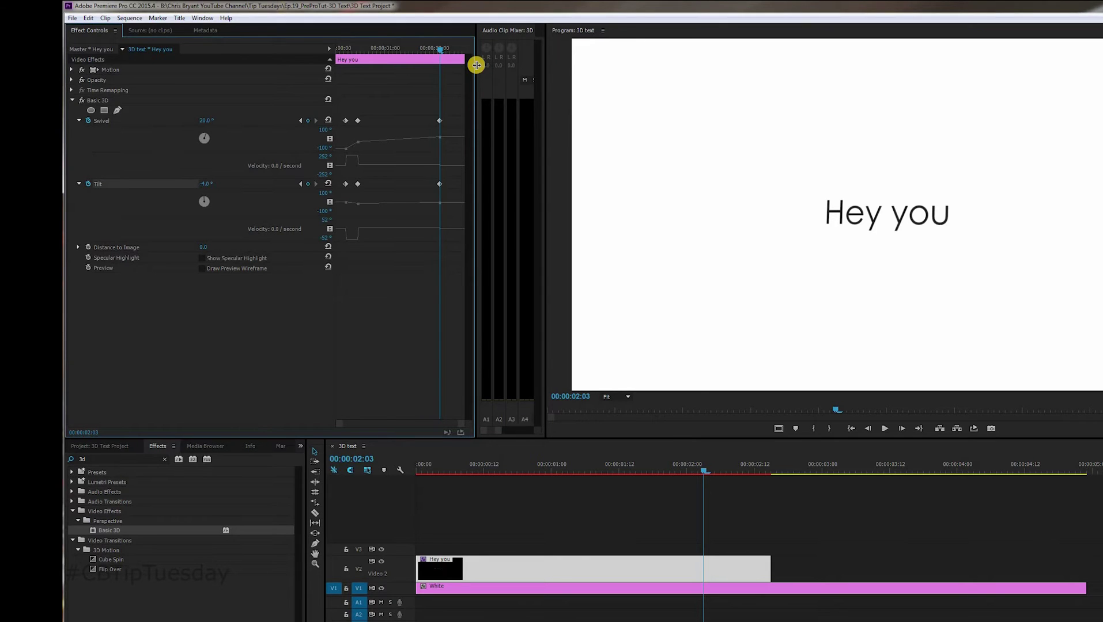
- At 00:00:02:09, keyframe Tilt at 0° and Swivel at 90° so the title turns edge-on
key("Right")
key("Right")
key("Right")
key("Right")
key("Right")
key("Right")
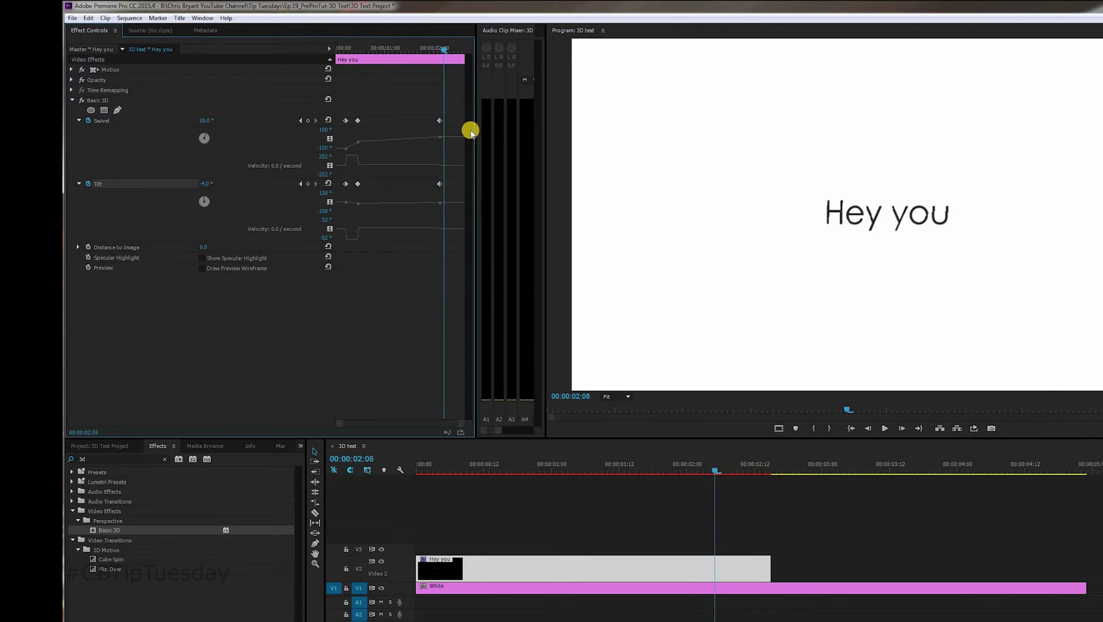
left_click(308, 121)
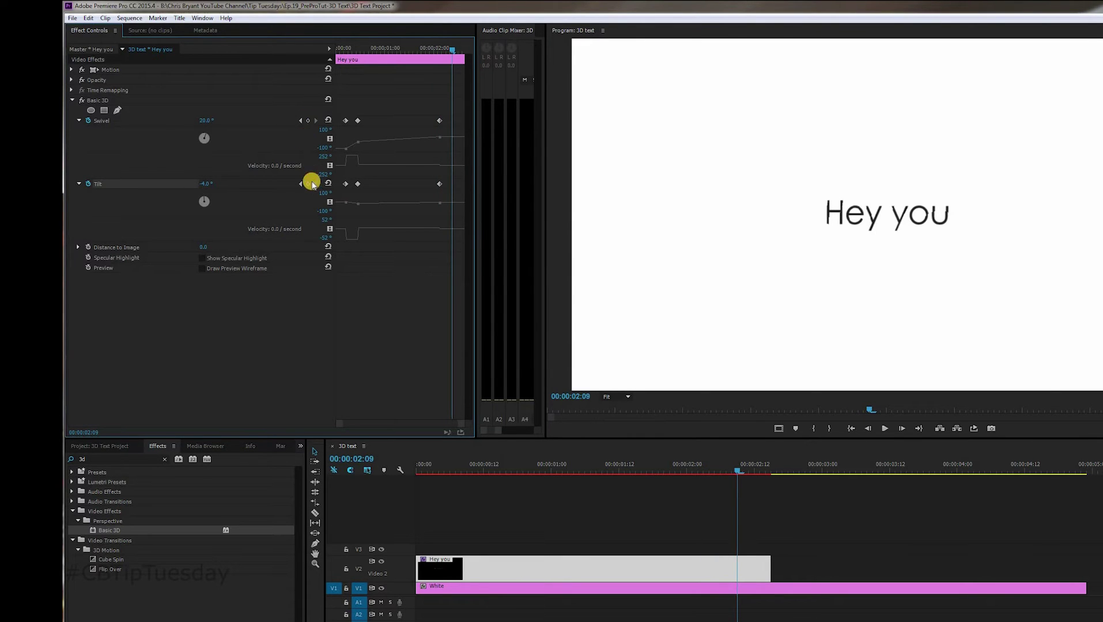
left_click(308, 183)
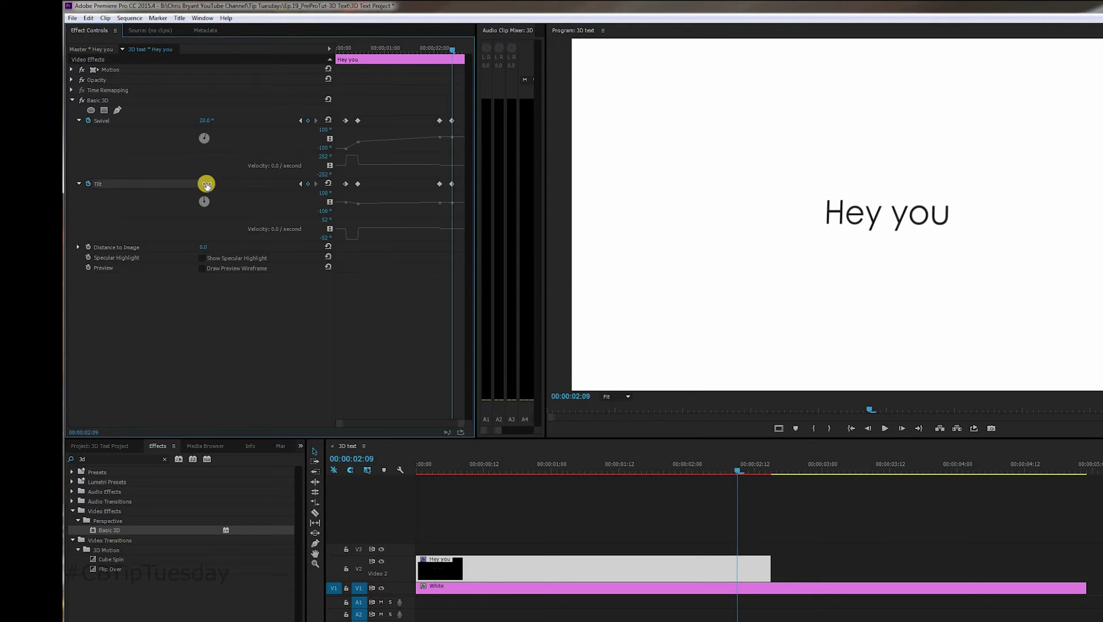
left_click_drag(207, 184, 219, 184)
key("Return")
left_click_drag(197, 122, 235, 129)
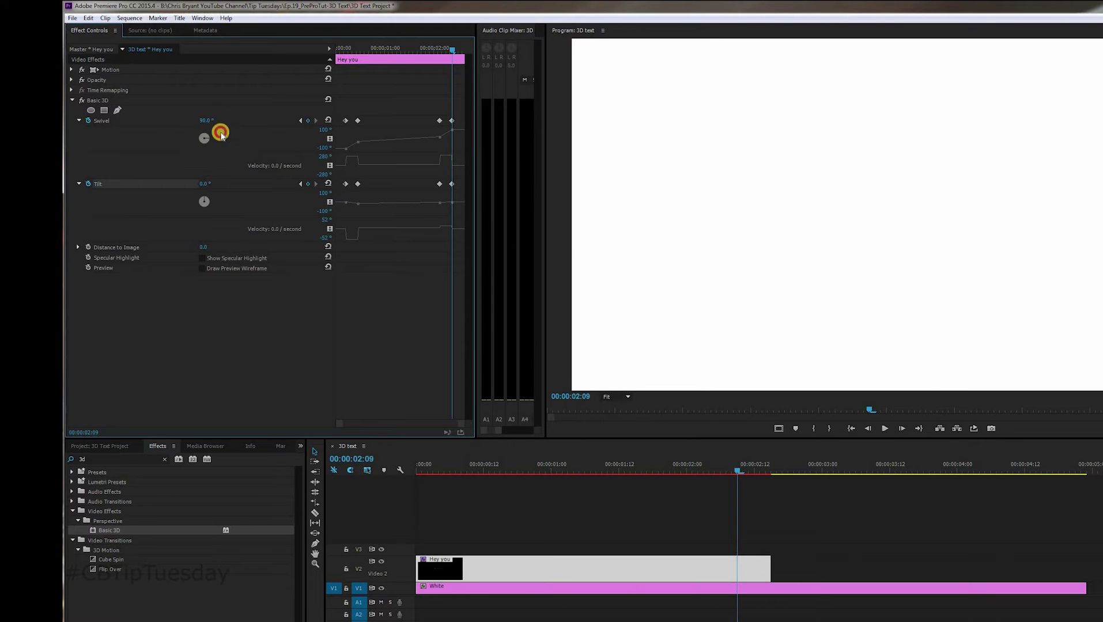
left_click(206, 121)
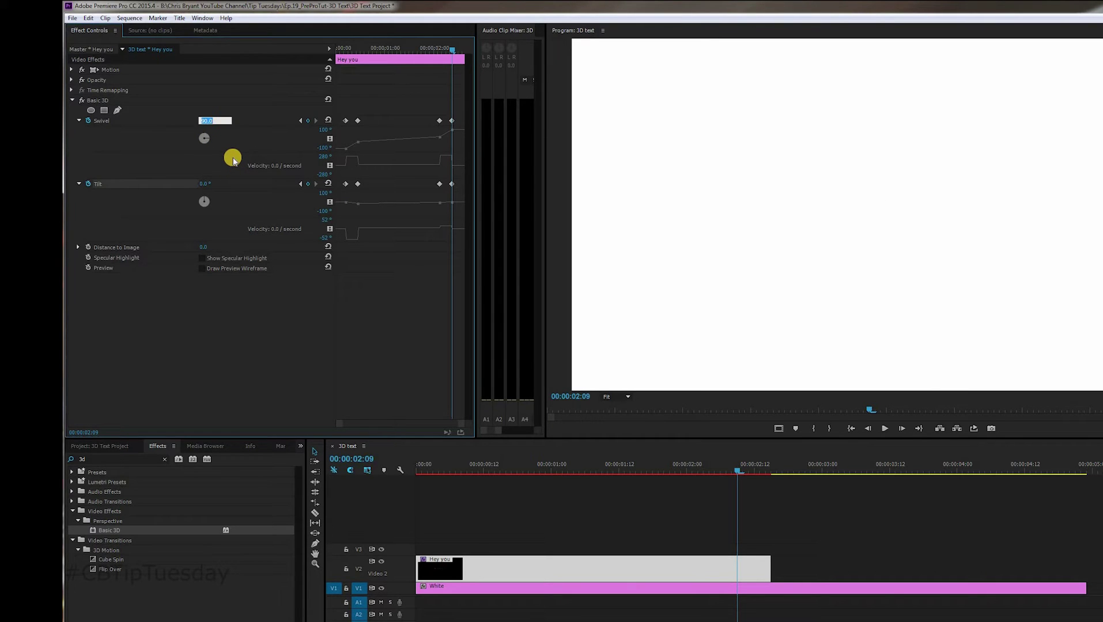
type("90")
key("Return")
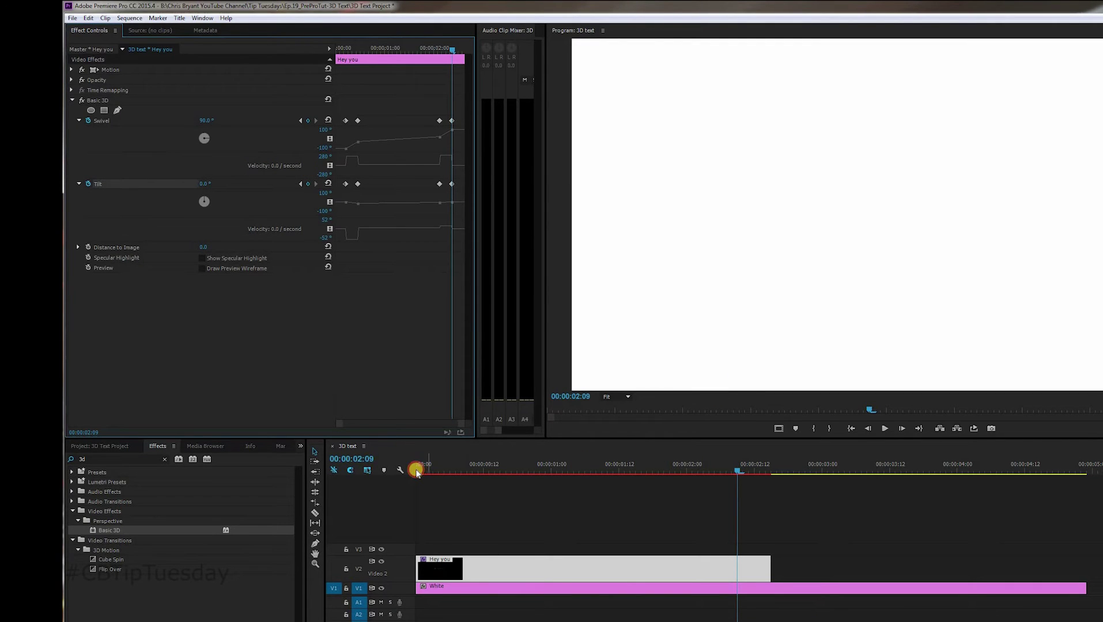
- Render previews and play the 'Hey you' swivel from the start, then collapse Tilt
left_click(420, 466)
key("space")
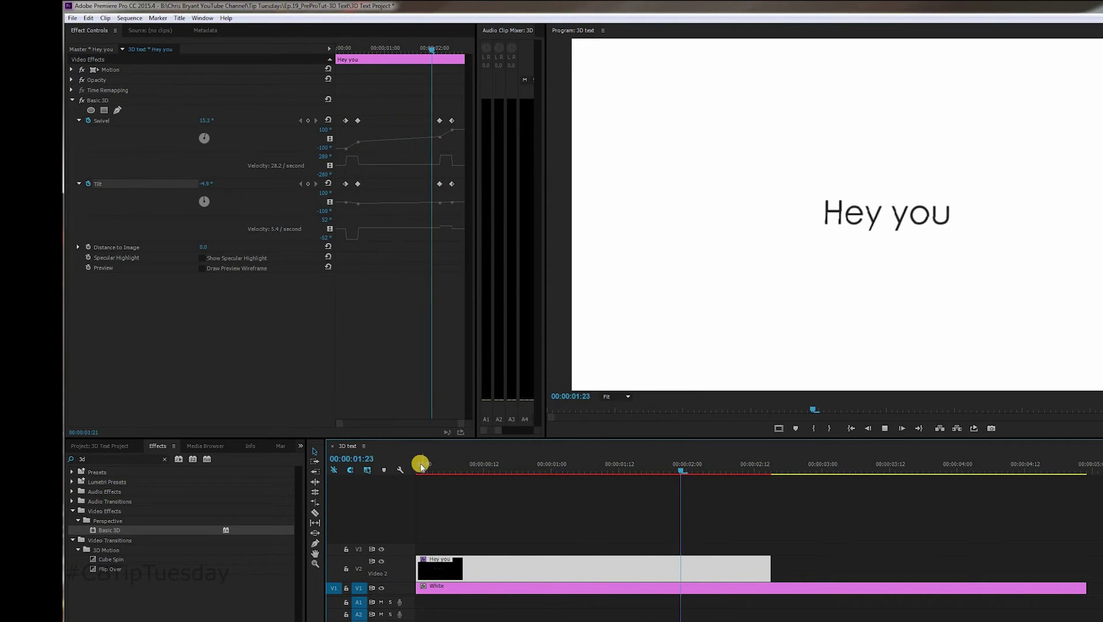
key("space")
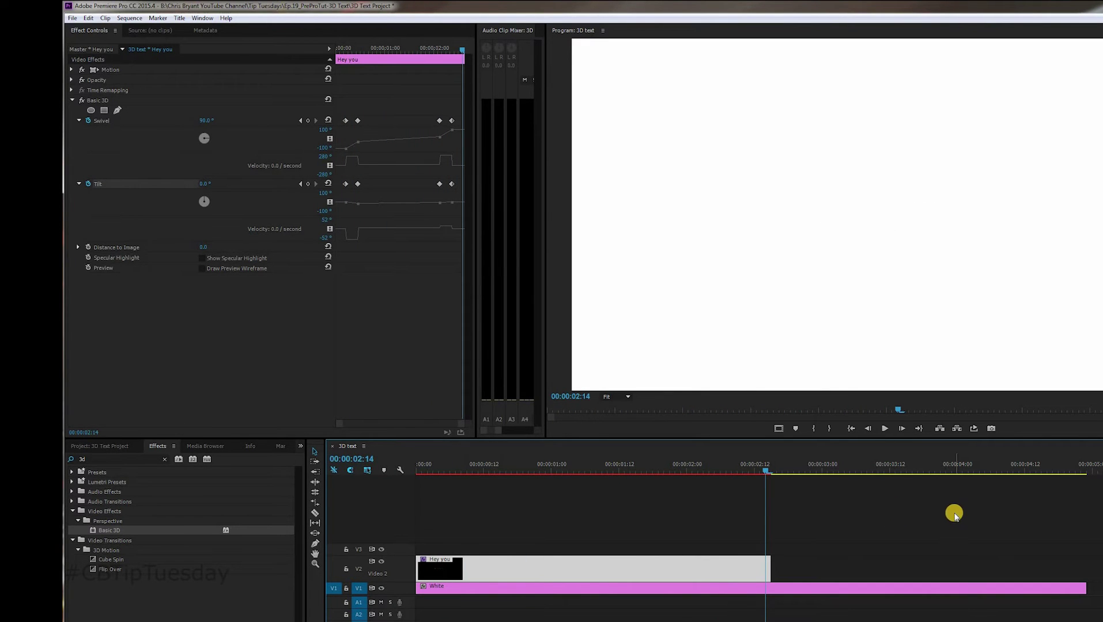
key("Return")
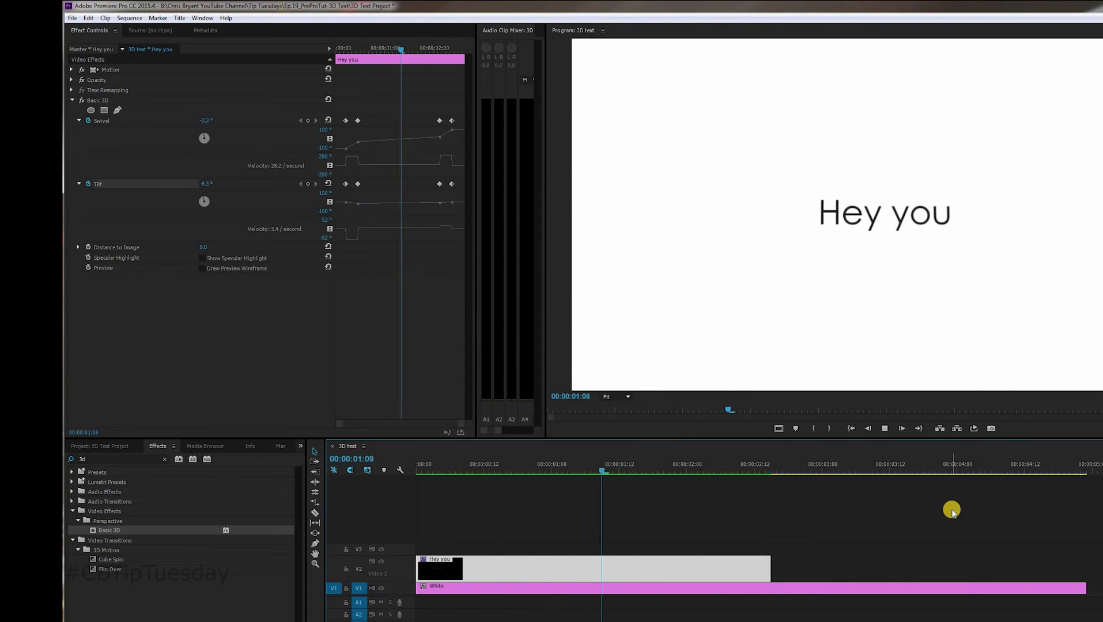
key("space")
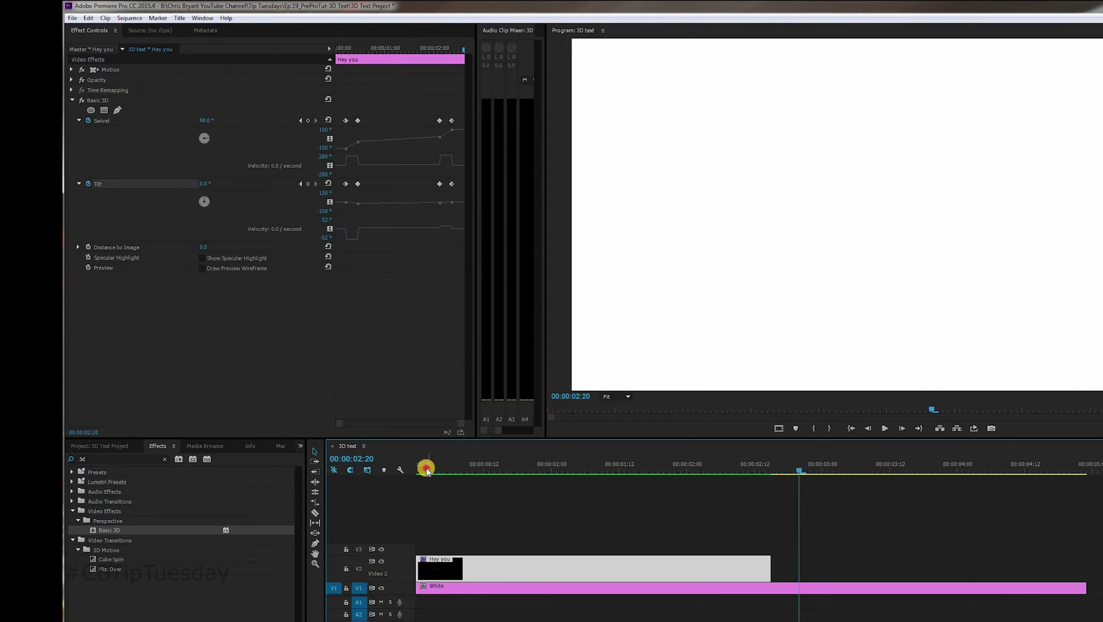
left_click_drag(426, 470, 709, 461)
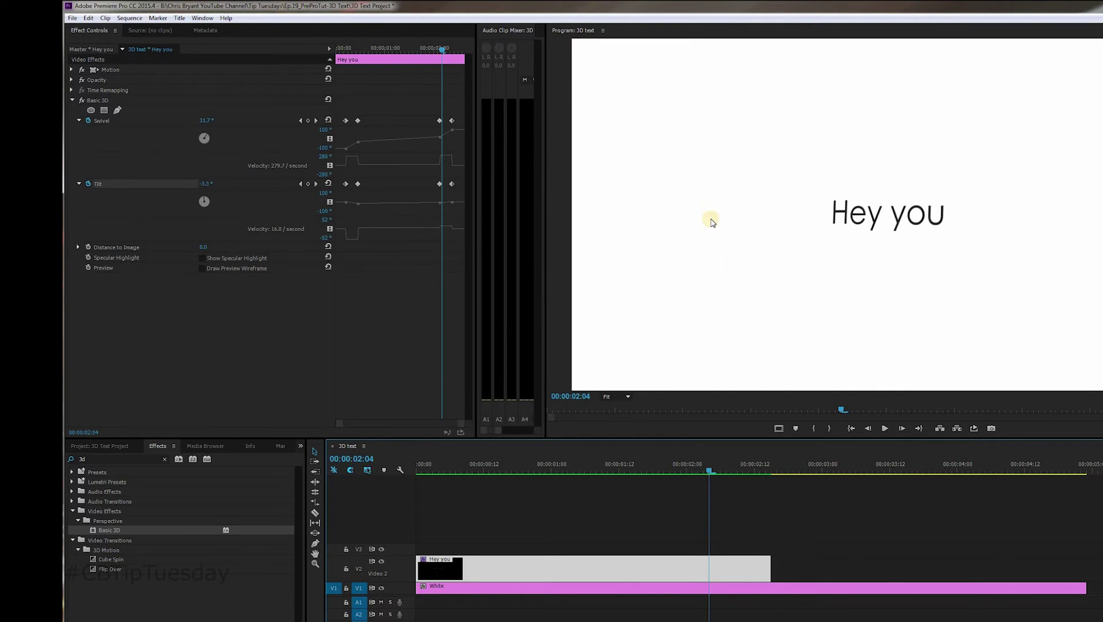
left_click(358, 120)
left_click(78, 185)
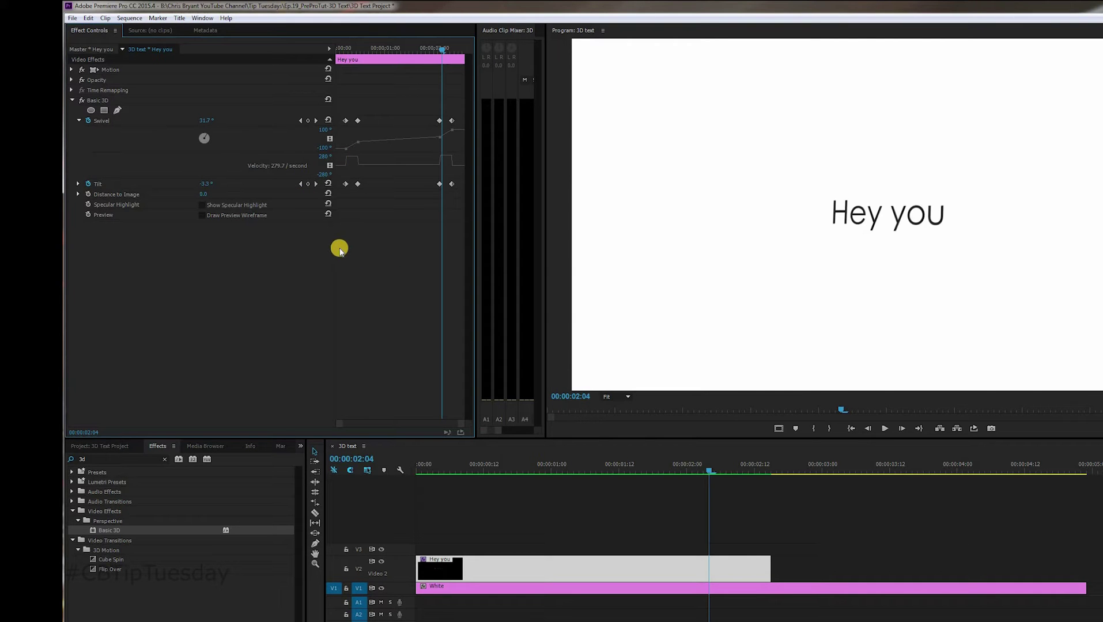
- Apply Ease In to the 11-frame Swivel and Tilt keyframes and reshape the Swivel speed curve
key("=")
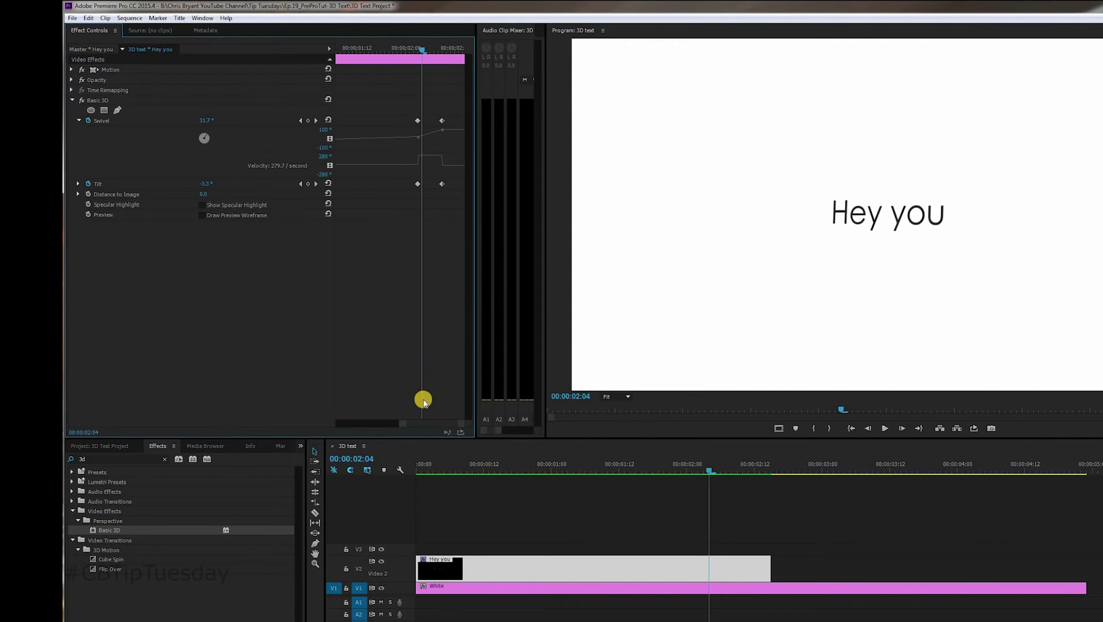
scroll(433, 423, "up", 2)
left_click_drag(433, 422, 353, 406)
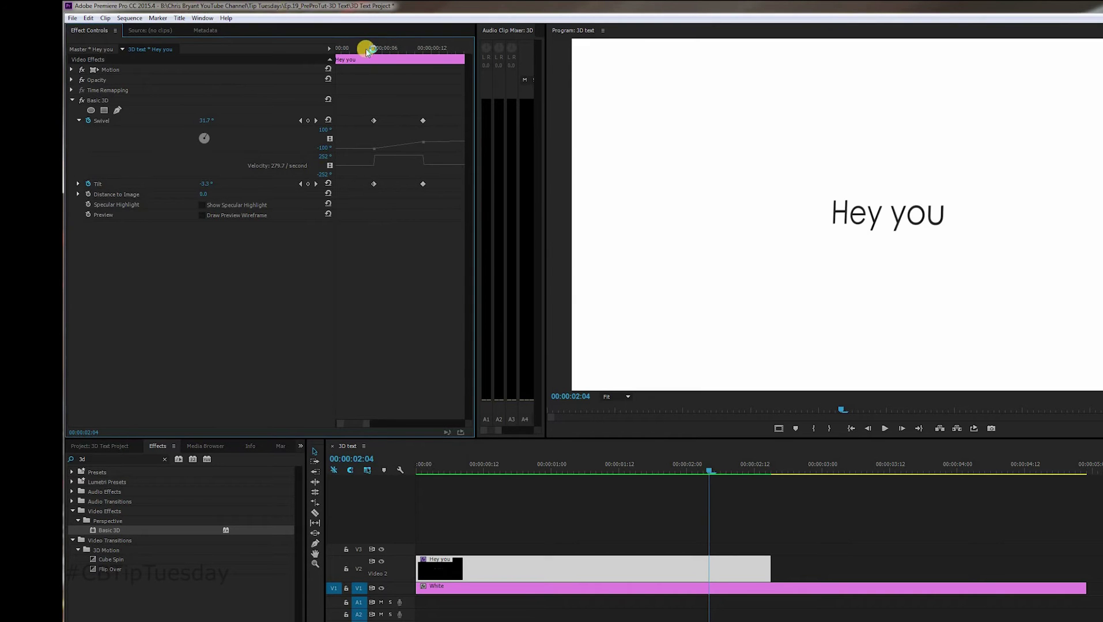
left_click_drag(372, 51, 424, 55)
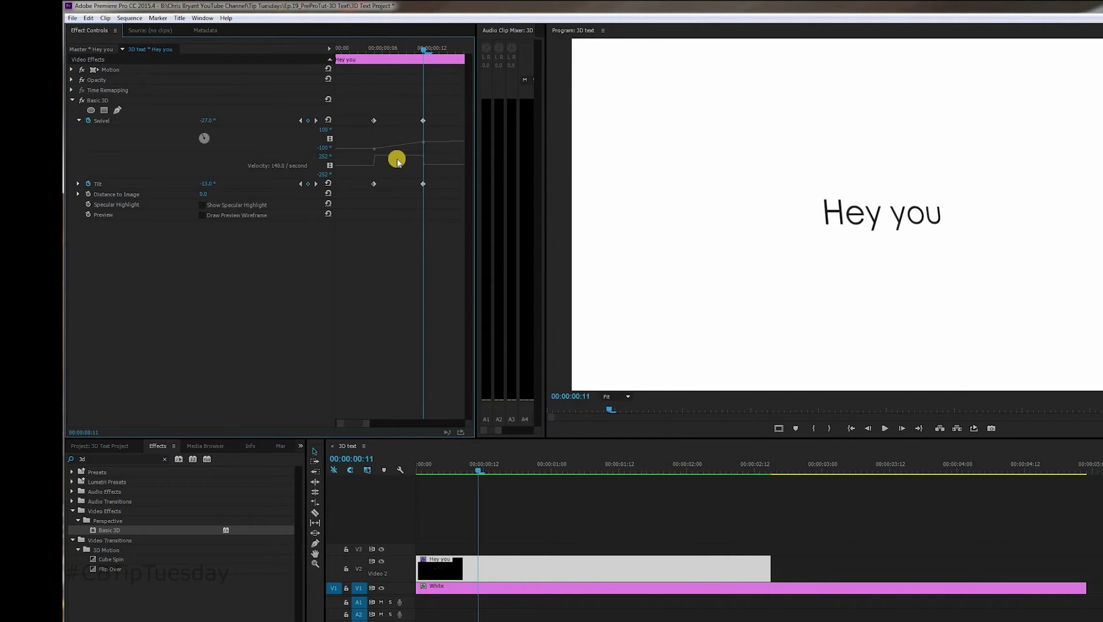
key("Home")
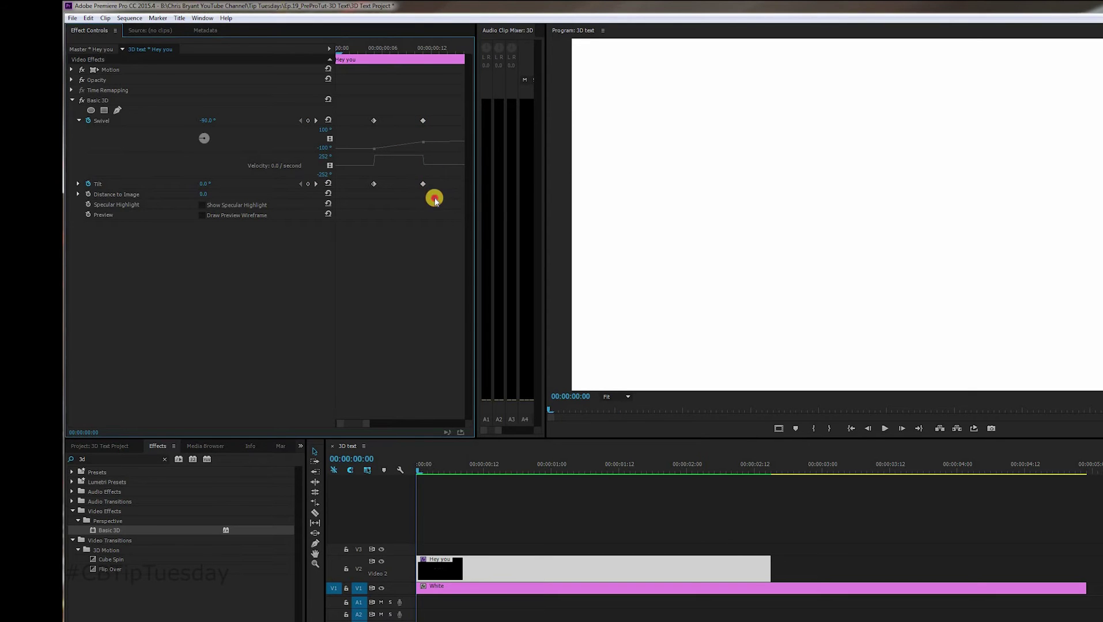
left_click_drag(435, 201, 415, 116)
right_click(423, 184)
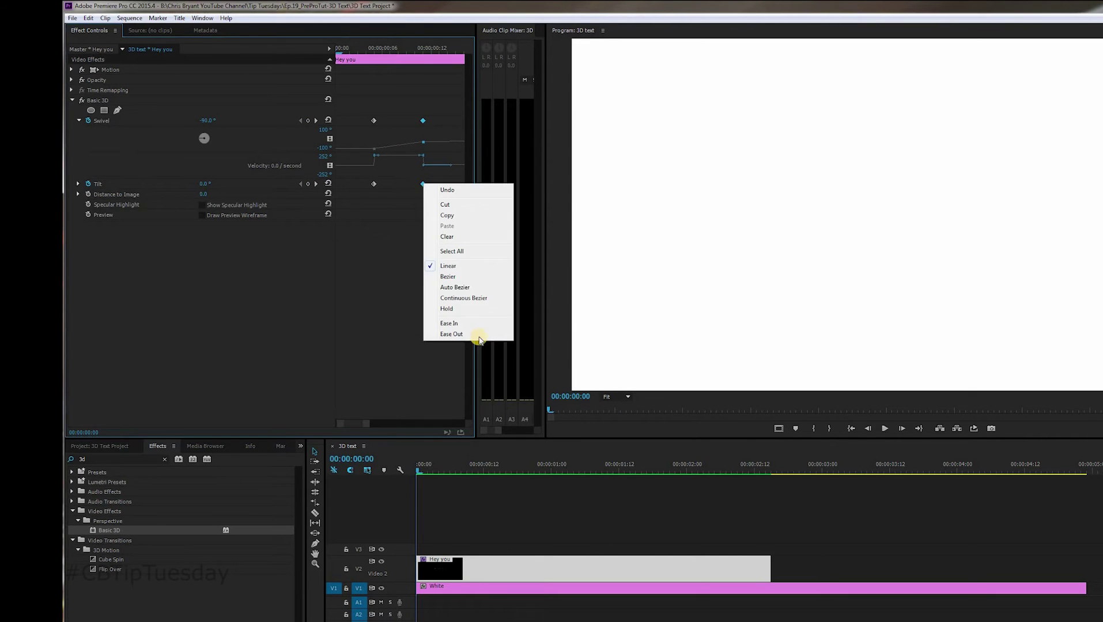
left_click(476, 325)
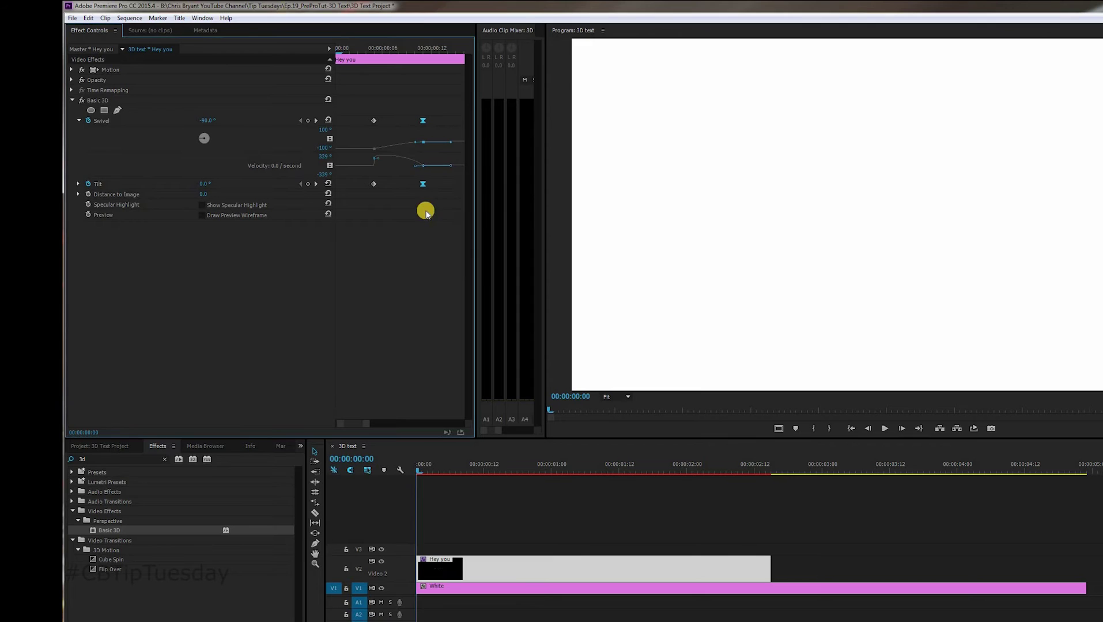
mouse_move(382, 150)
left_mouse_down()
mouse_move(369, 153)
mouse_move(384, 152)
left_mouse_up()
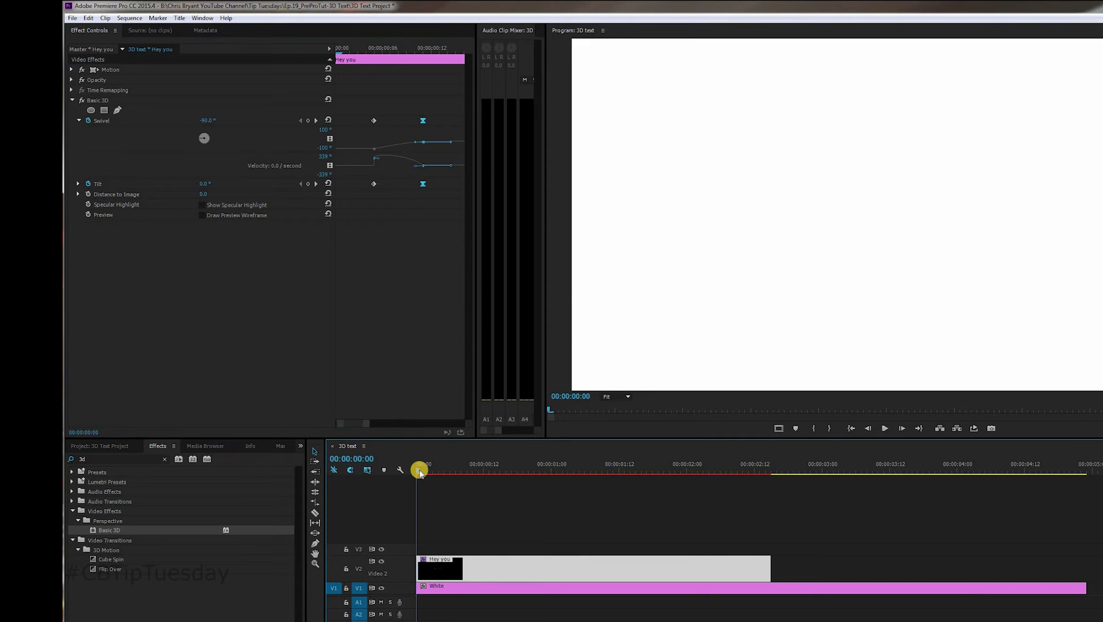
- Adjust the Swivel velocity handle for smoother easing and replay the 'Hey you' animation
key("space")
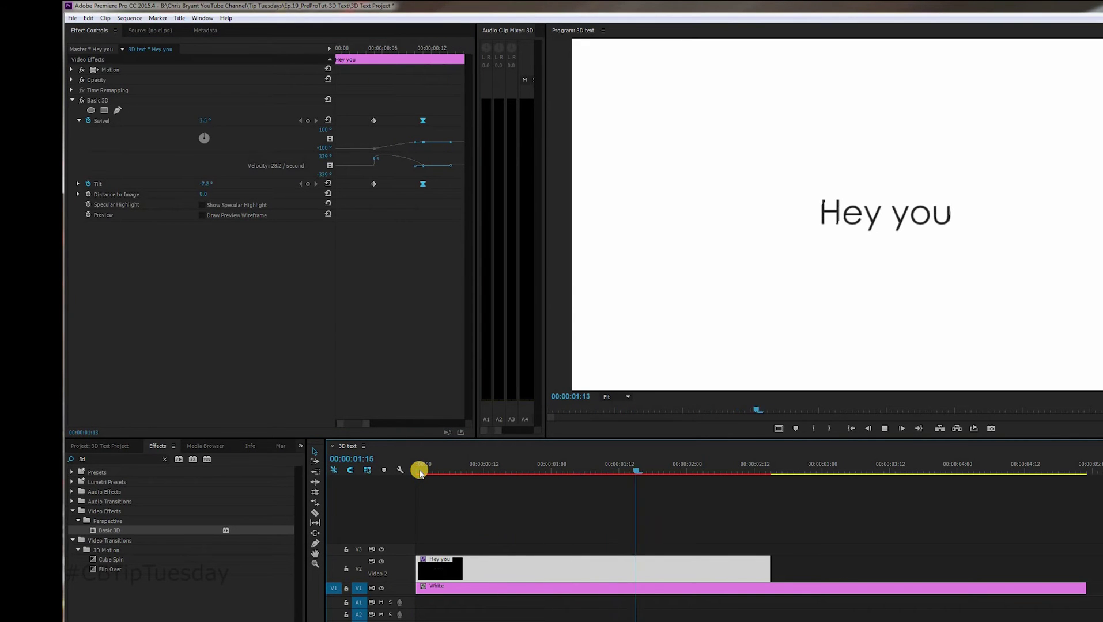
key("space")
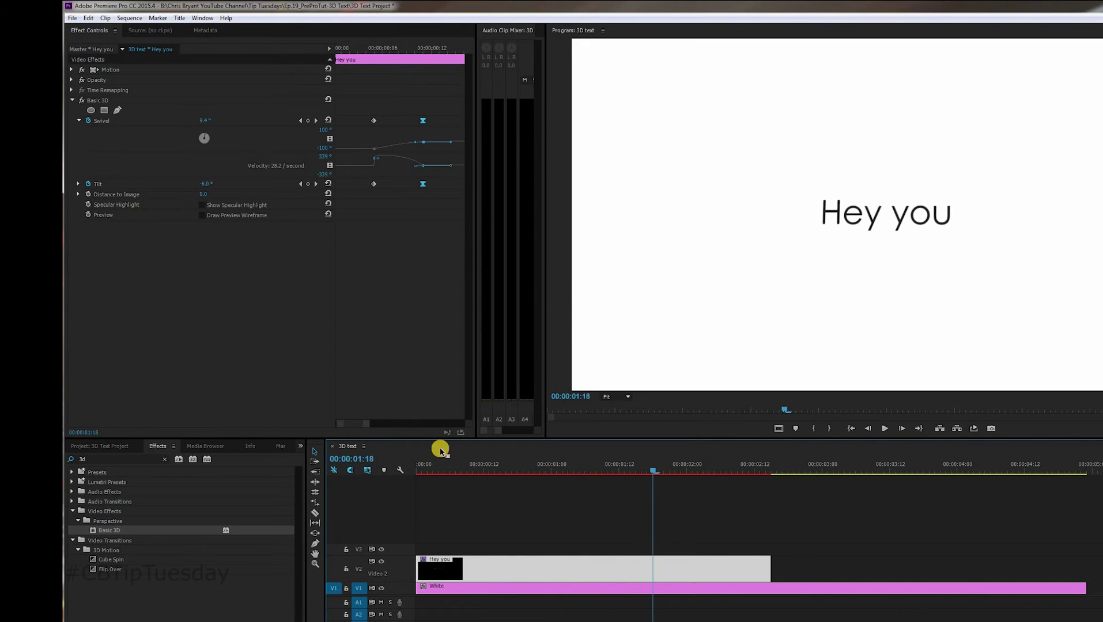
left_click(414, 168)
key("Home")
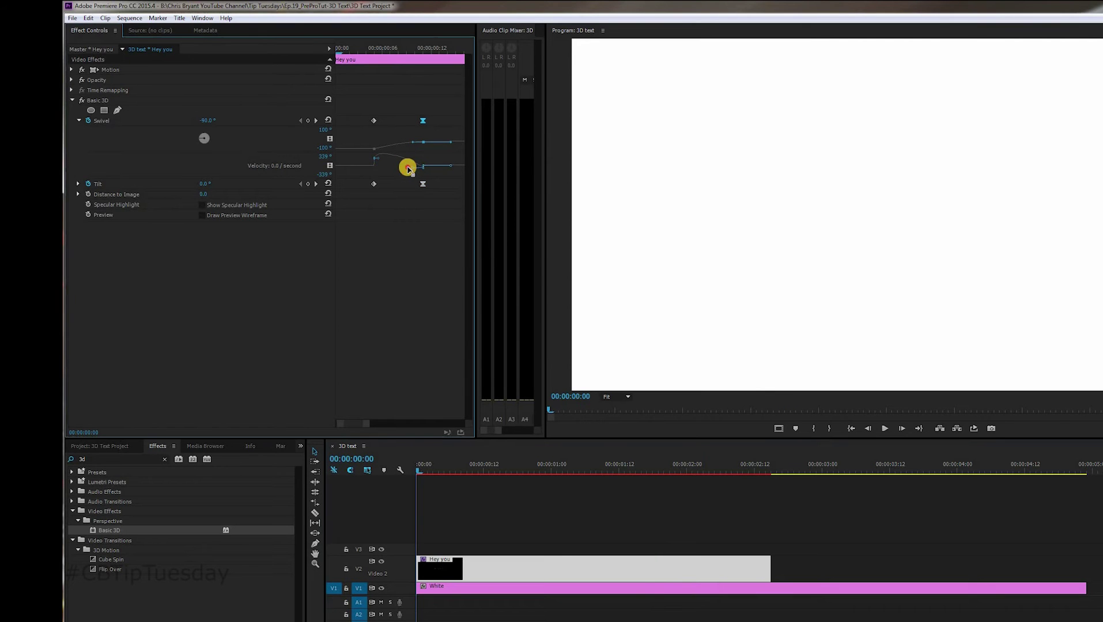
left_click_drag(405, 167, 408, 170)
left_click_drag(405, 167, 406, 167)
key("space")
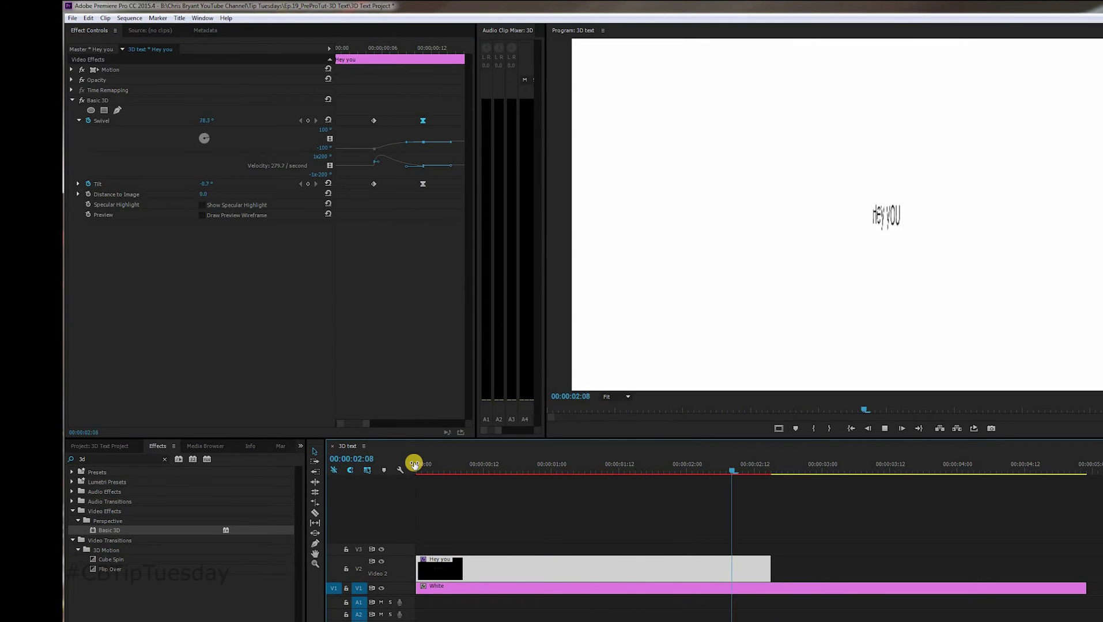
key("space")
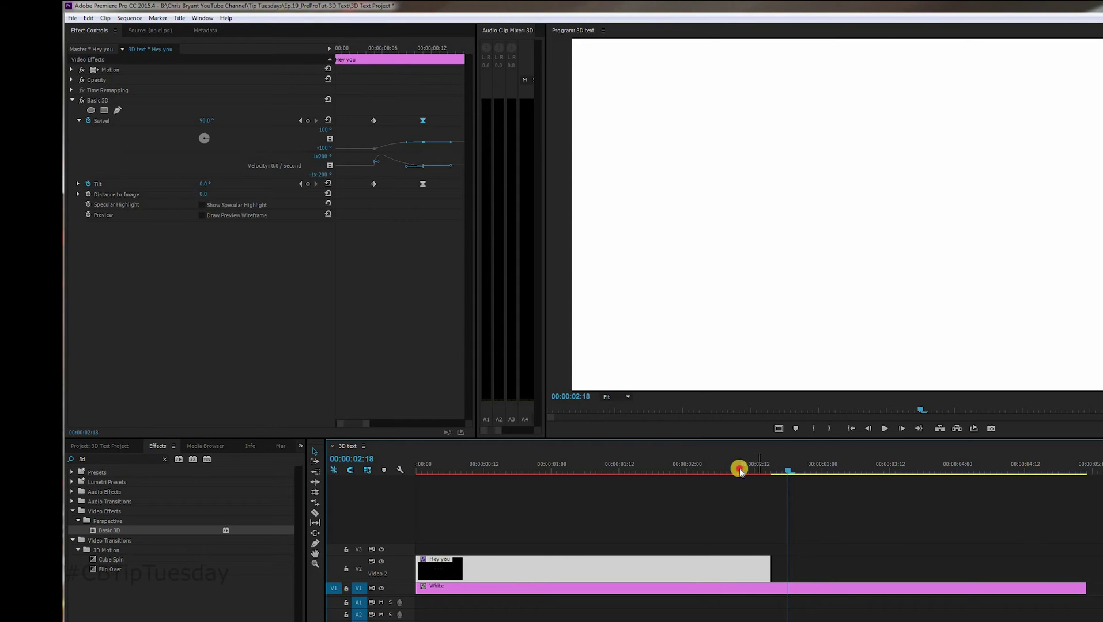
mouse_move(736, 470)
left_mouse_down()
mouse_move(696, 469)
mouse_move(737, 474)
left_mouse_up()
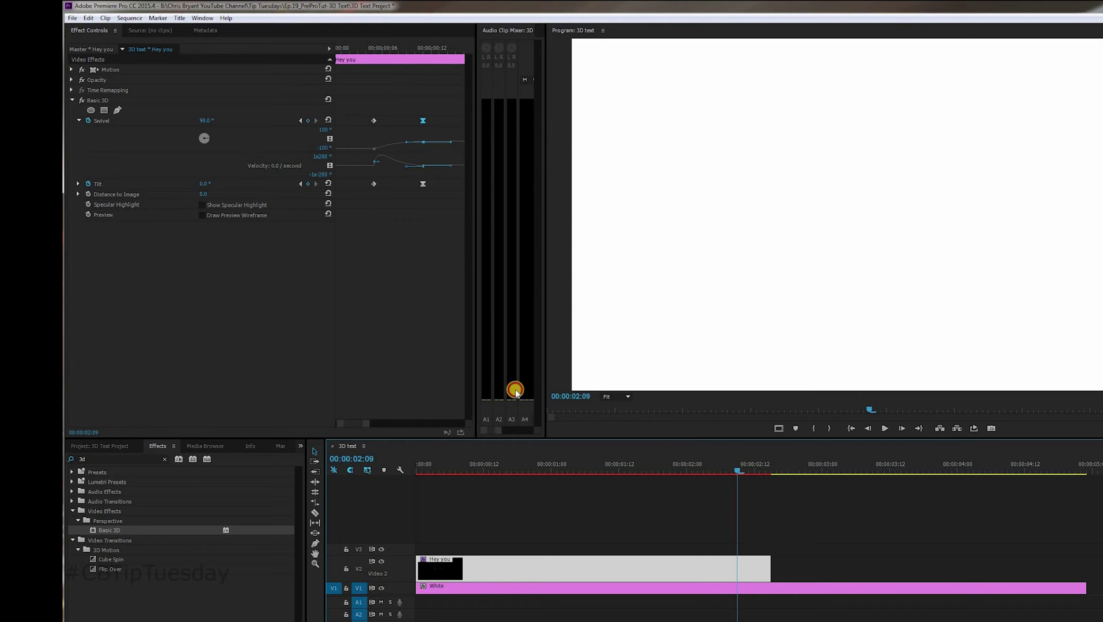
- Fit the sequence in view and reposition the closing Swivel and Tilt keyframes
left_click(404, 425)
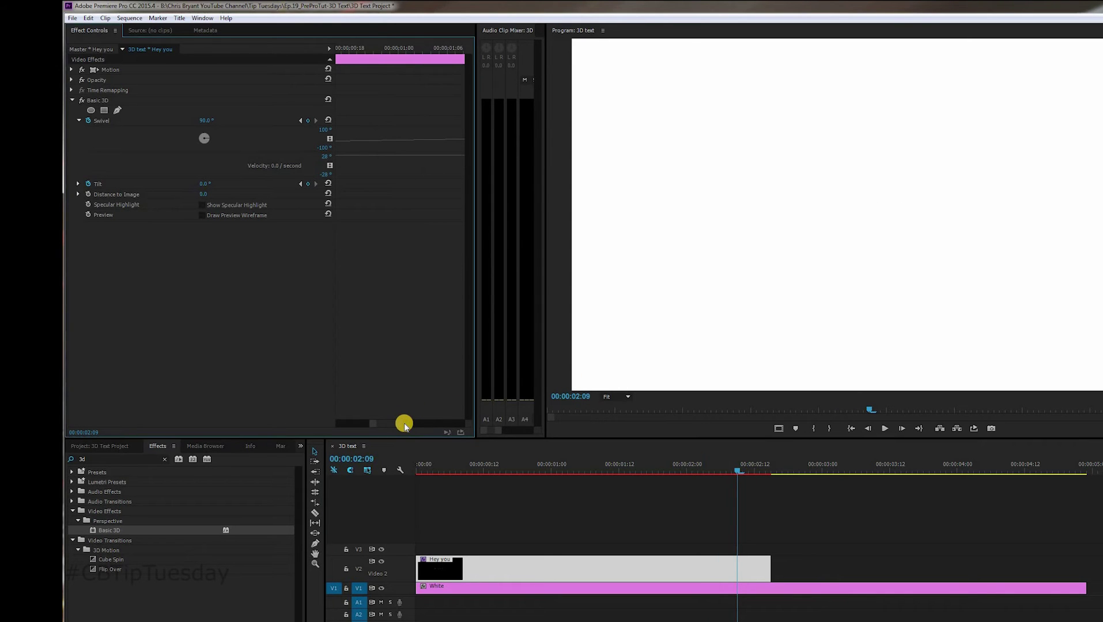
key("minus")
key("backslash")
key("backslash")
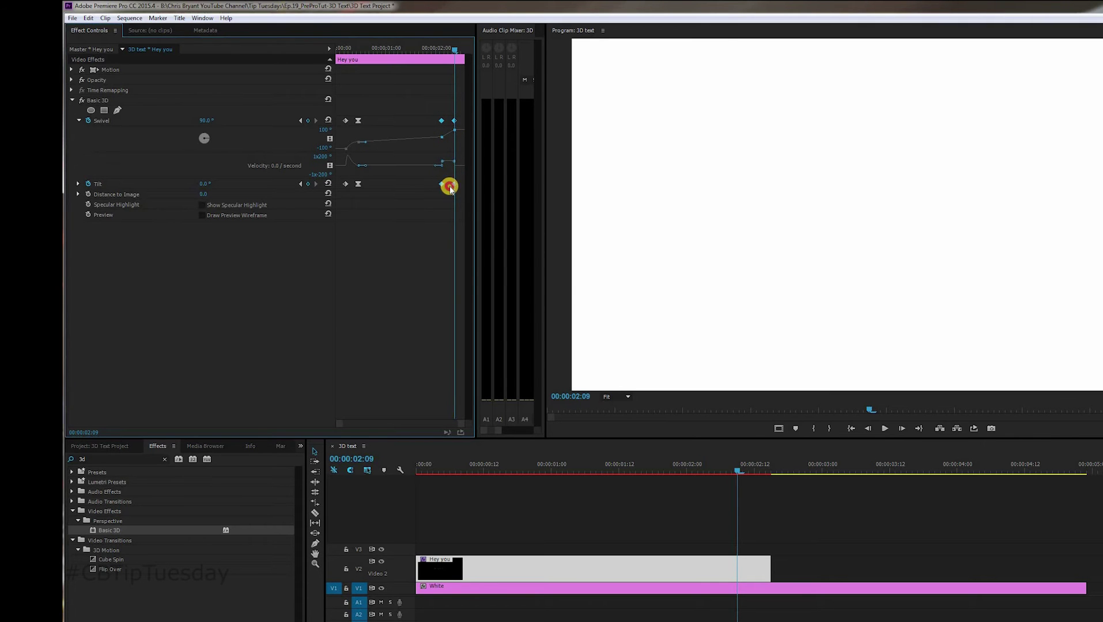
left_click_drag(449, 188, 453, 188)
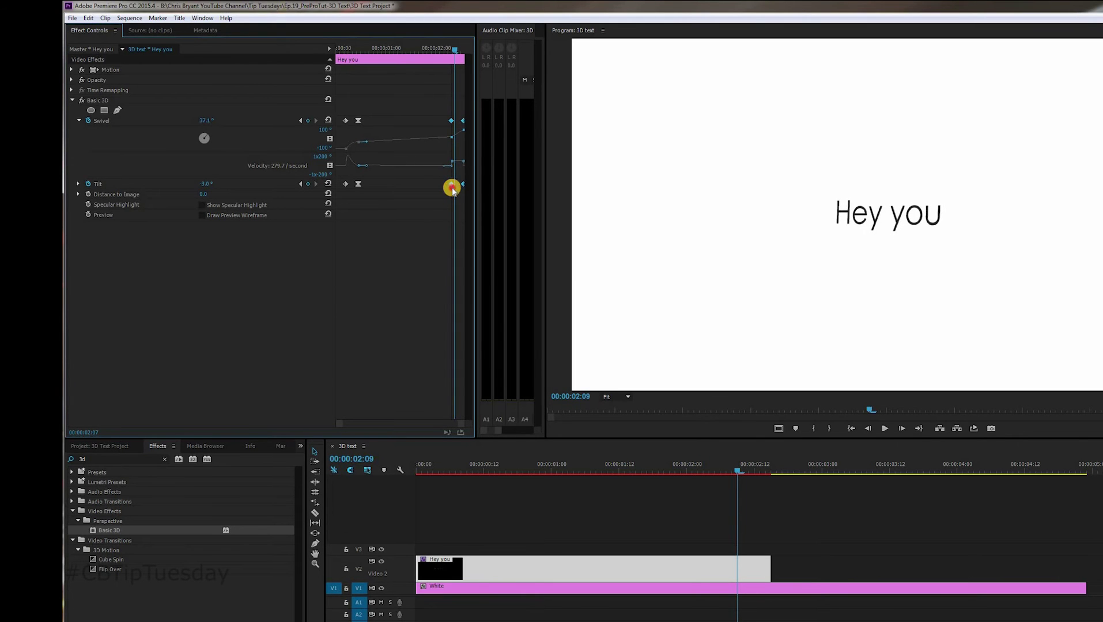
left_click(453, 189)
left_click_drag(452, 191, 452, 191)
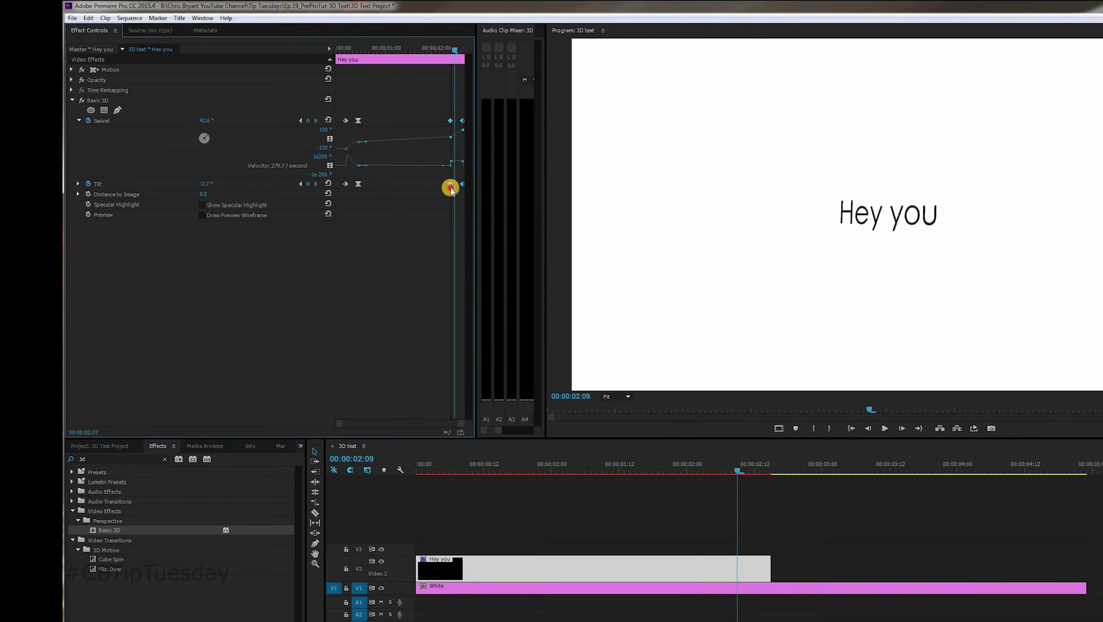
left_click_drag(453, 189, 453, 190)
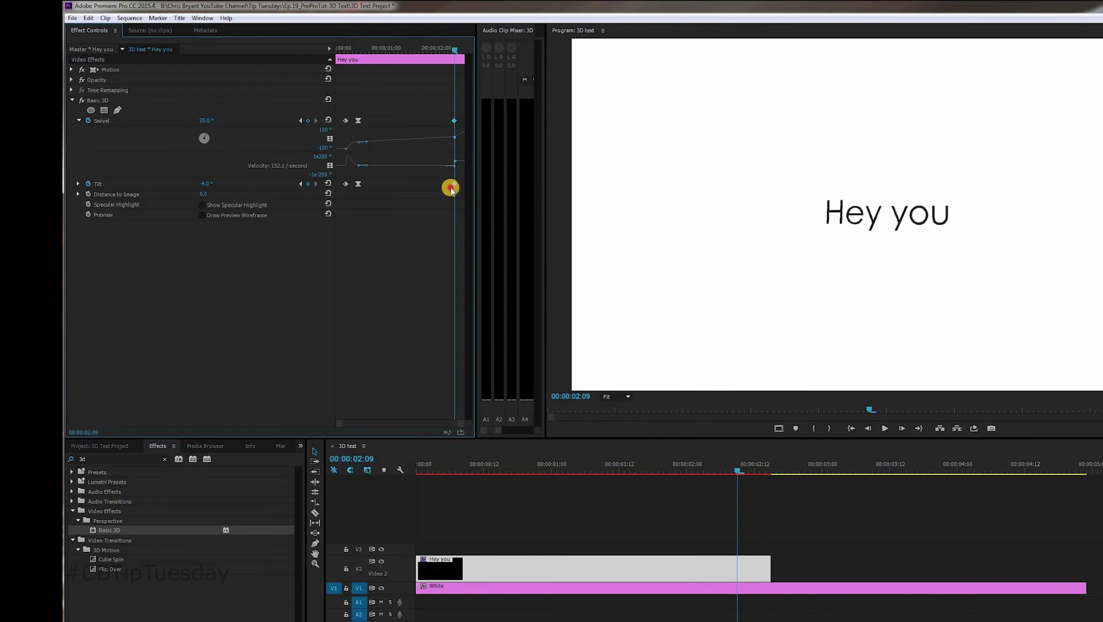
key("ctrl+z")
- Trim the 'Hey you' clip to end at 00:00:02:14, after the swivel-out
left_click(735, 465)
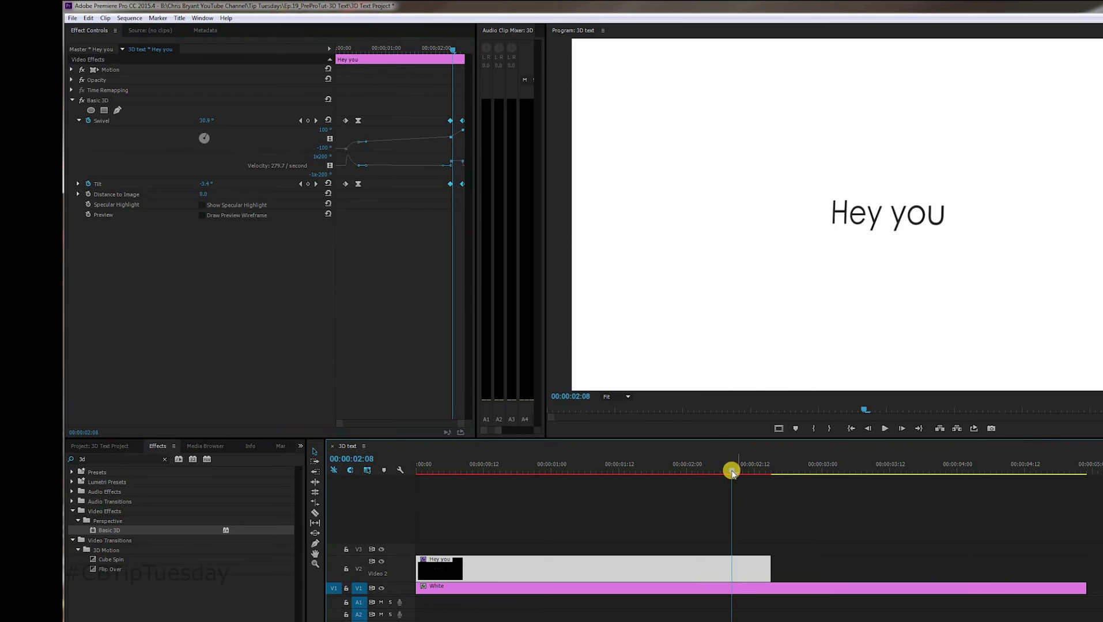
key("Right")
key("Right")
key("Right")
key("Right")
key("Right")
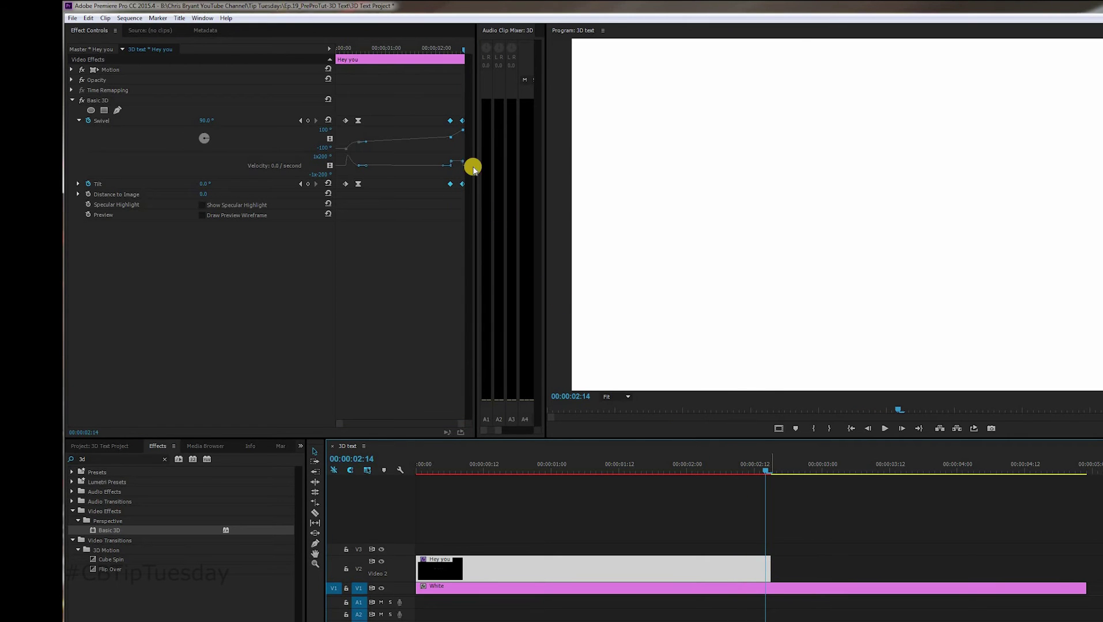
left_click_drag(455, 189, 463, 192)
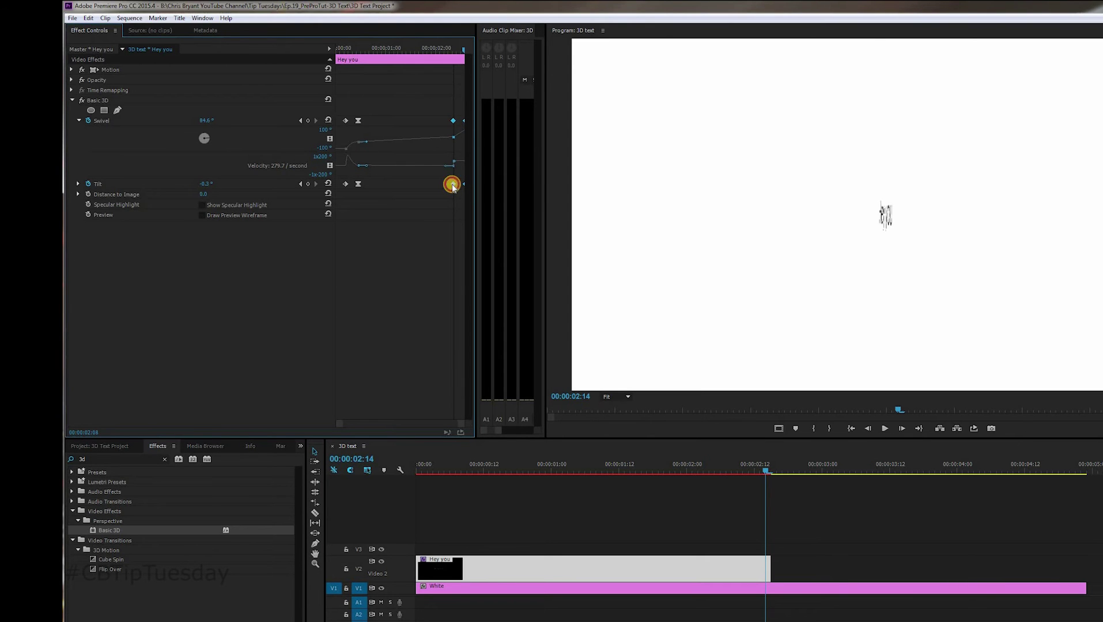
left_click(759, 461)
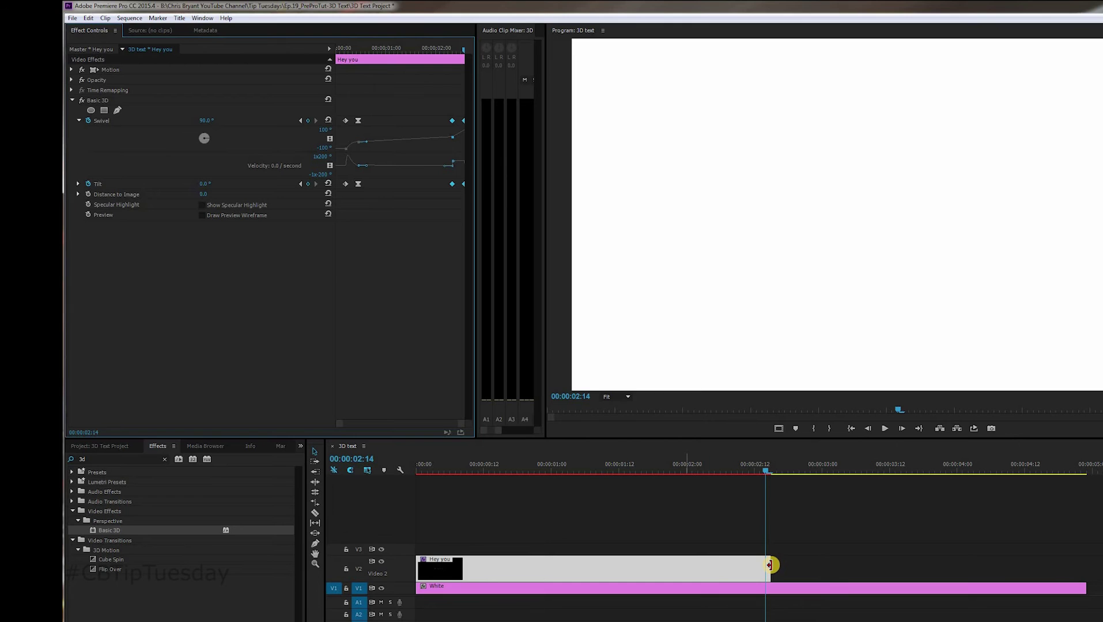
left_click_drag(762, 568, 766, 569)
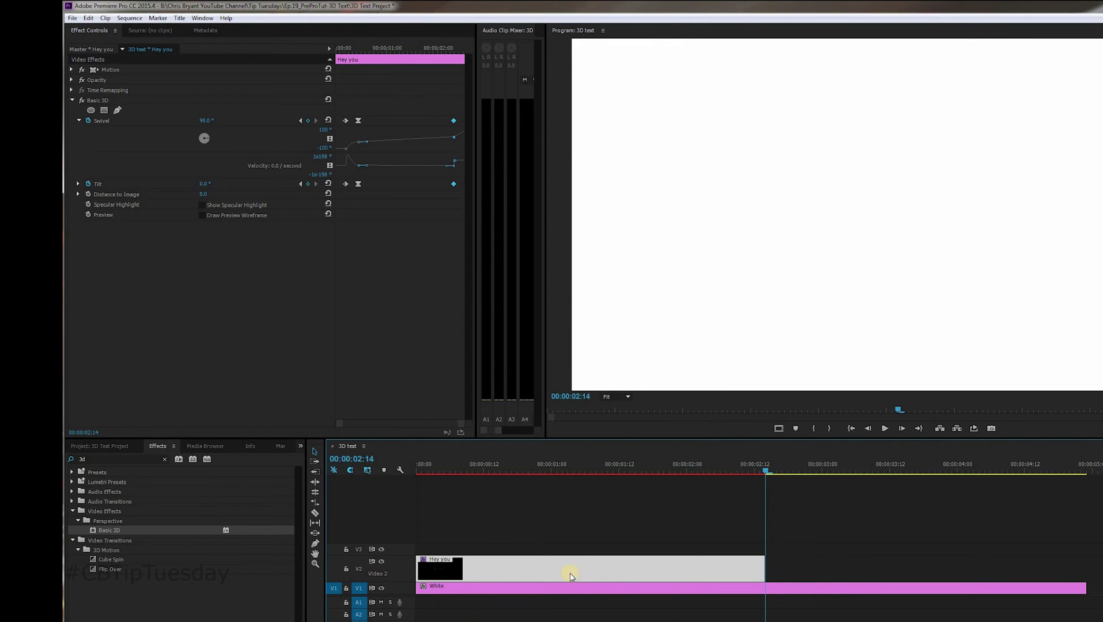
- Create a new title named 'awesome' based on the Hey you title
double_click(569, 575)
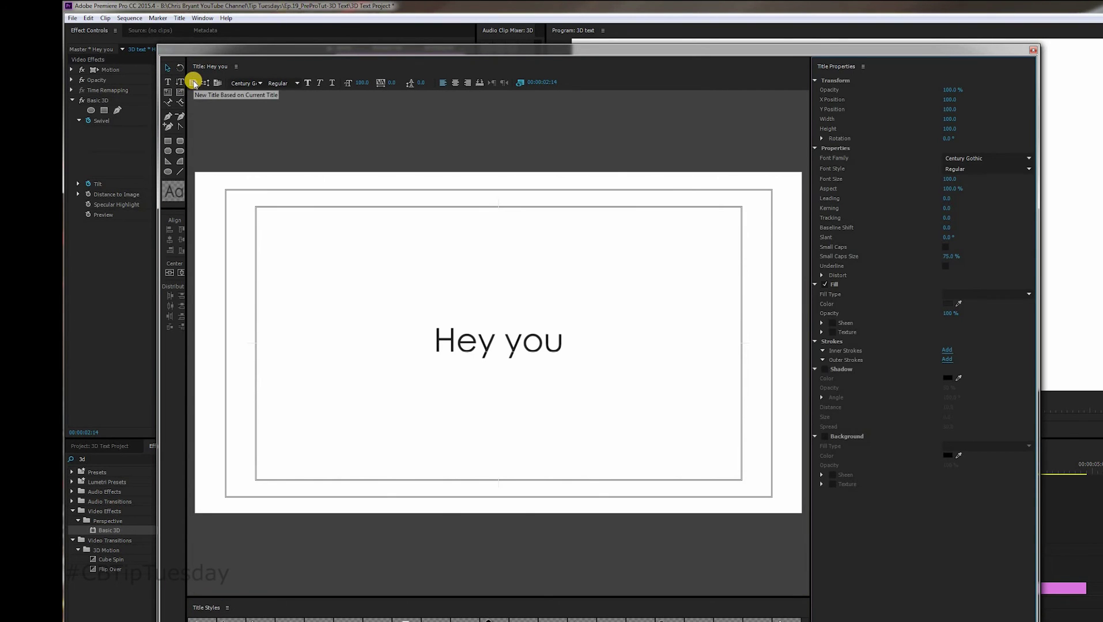
left_click(193, 82)
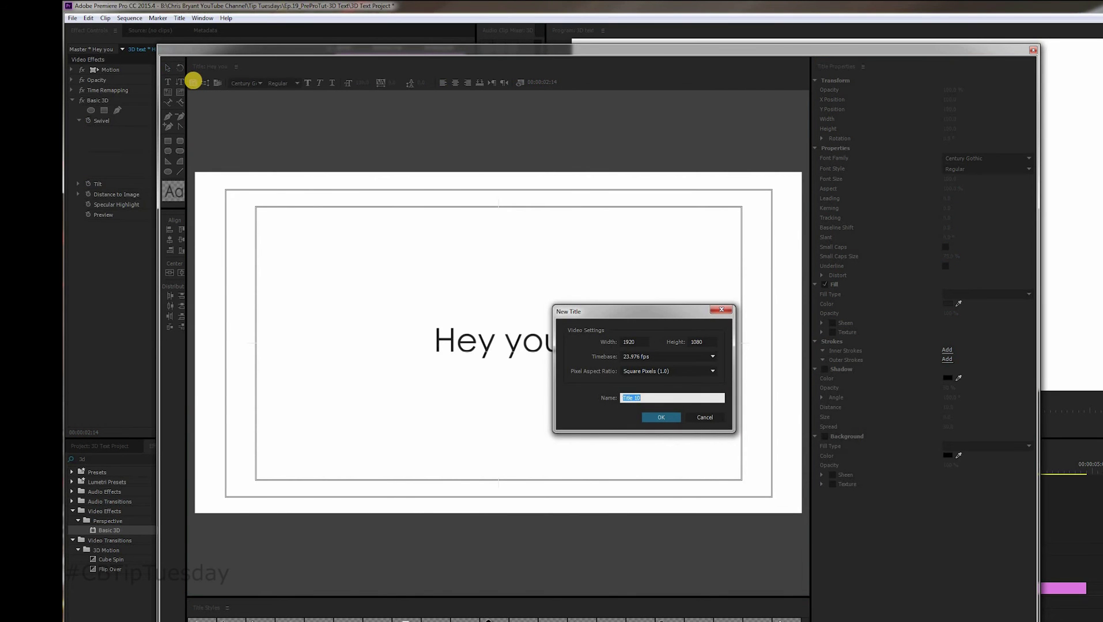
key("Return")
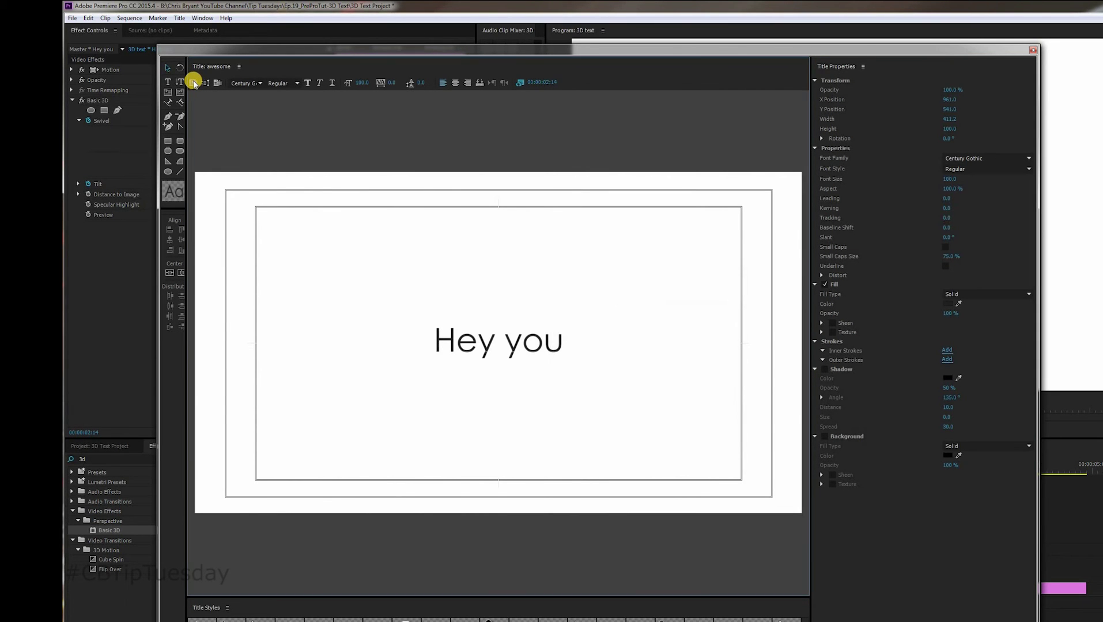
- Move the Titler aside and park the playhead at 00:00:03:02
left_click(552, 52)
left_click_drag(552, 52, 72, 236)
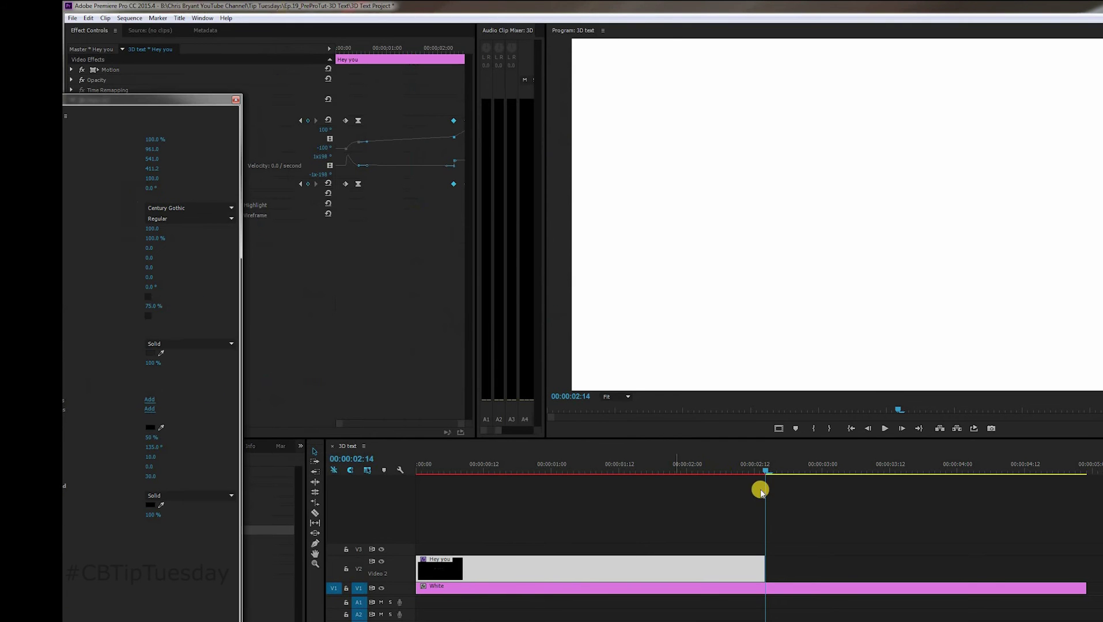
left_click_drag(753, 468, 641, 472)
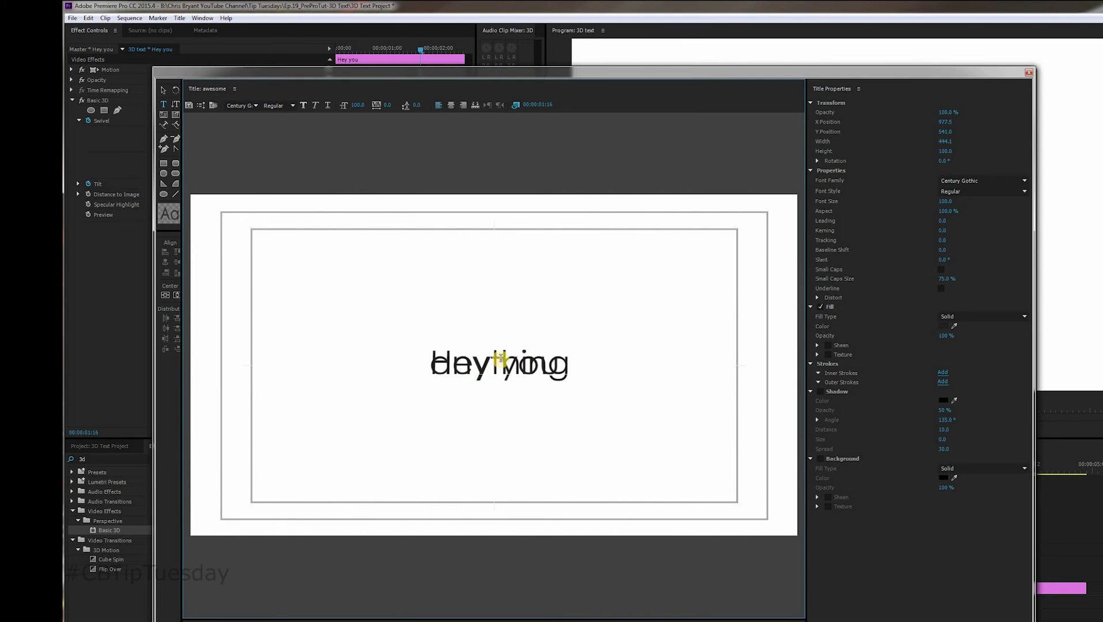
left_click_drag(714, 73, 315, 83)
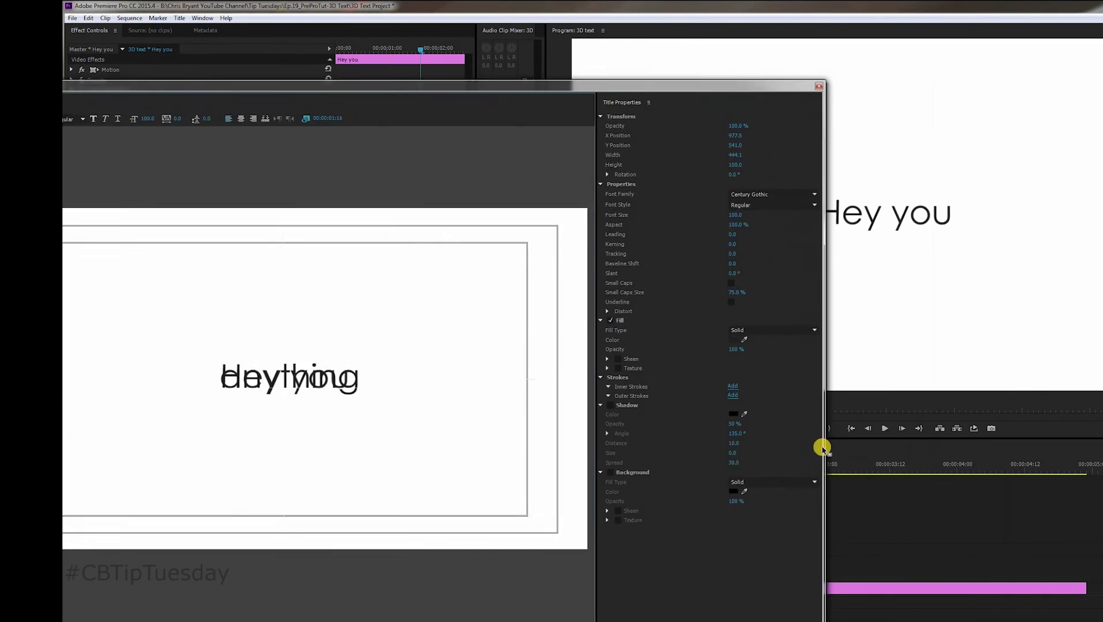
left_click(835, 462)
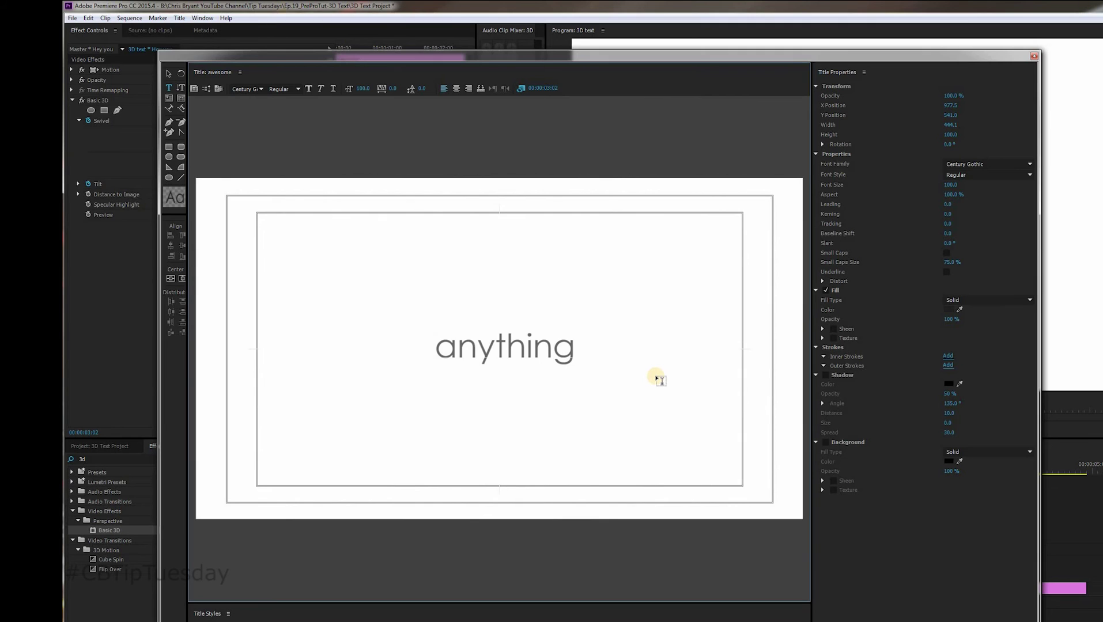
- Replace the text with YOU'RE AWESOME in bold at size 154
type("YOU'RE A")
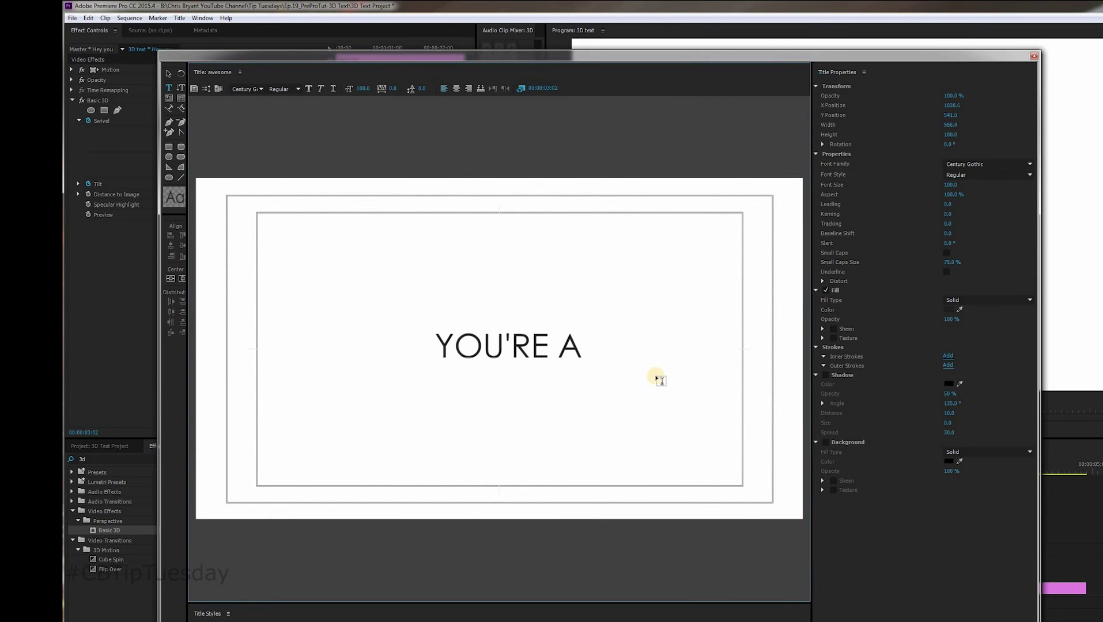
type("WESOME")
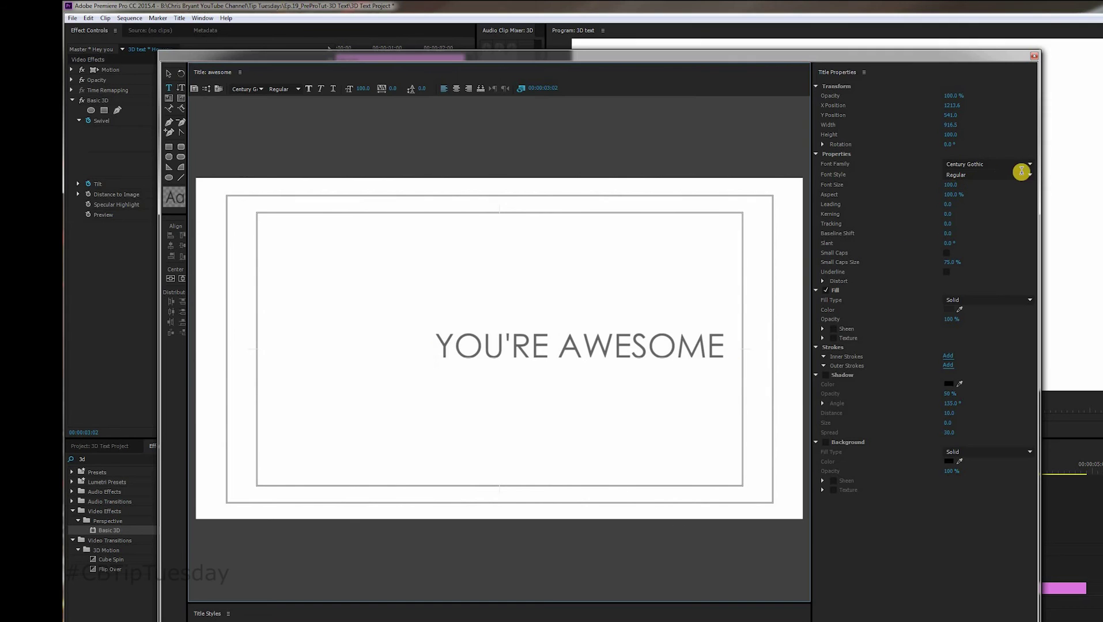
left_click(971, 190)
left_click(950, 184)
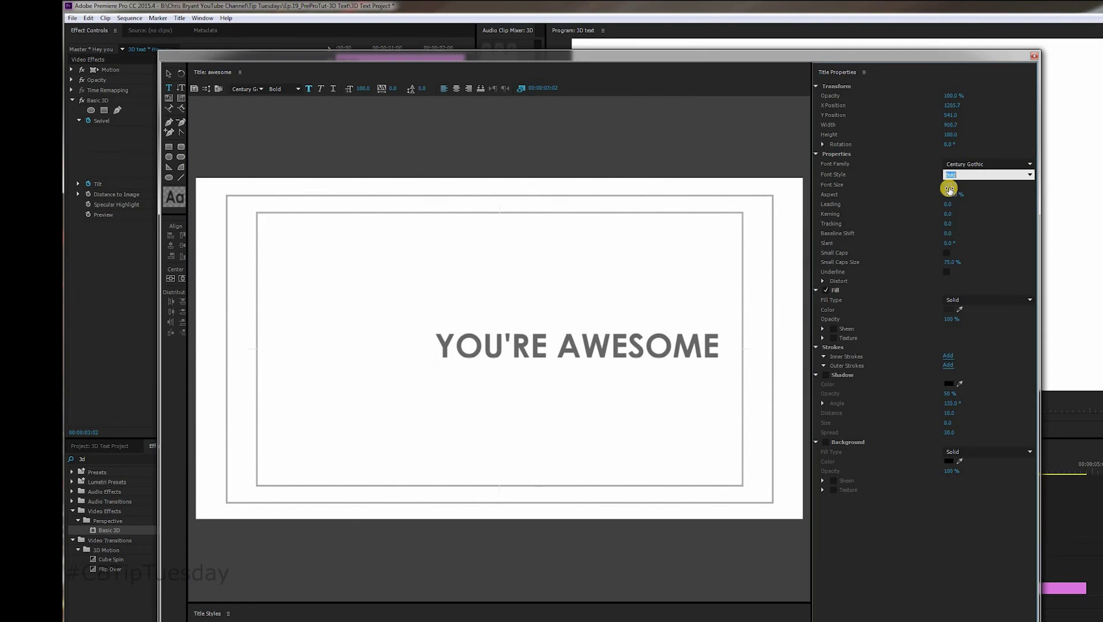
left_click_drag(977, 192, 1008, 190)
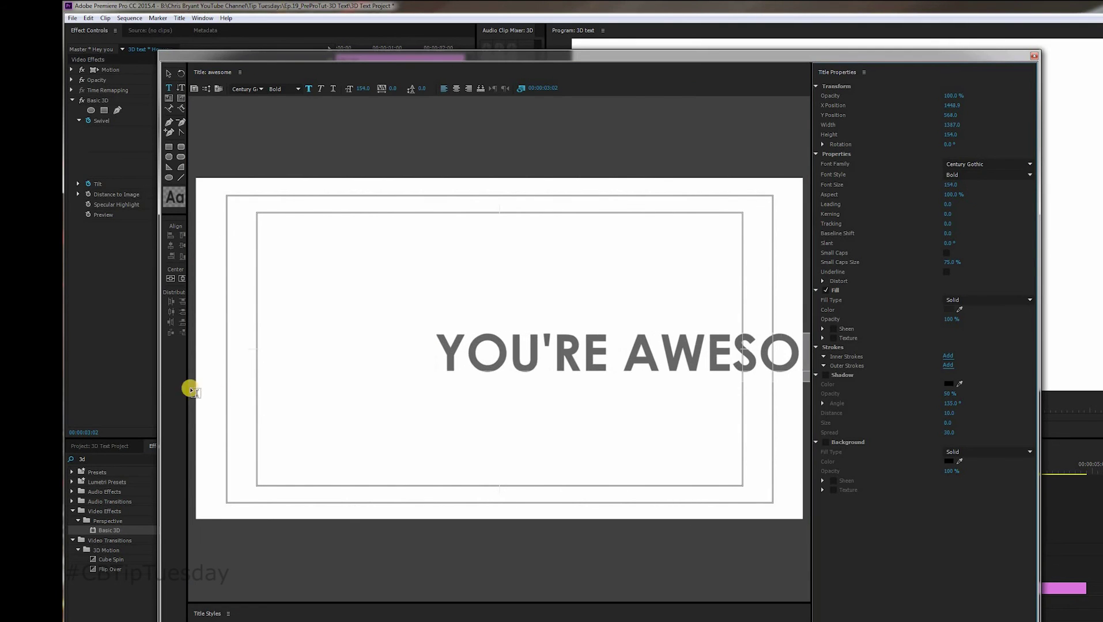
- Centre the text vertically and horizontally, then close the Titler
left_click(171, 280)
left_click(181, 278)
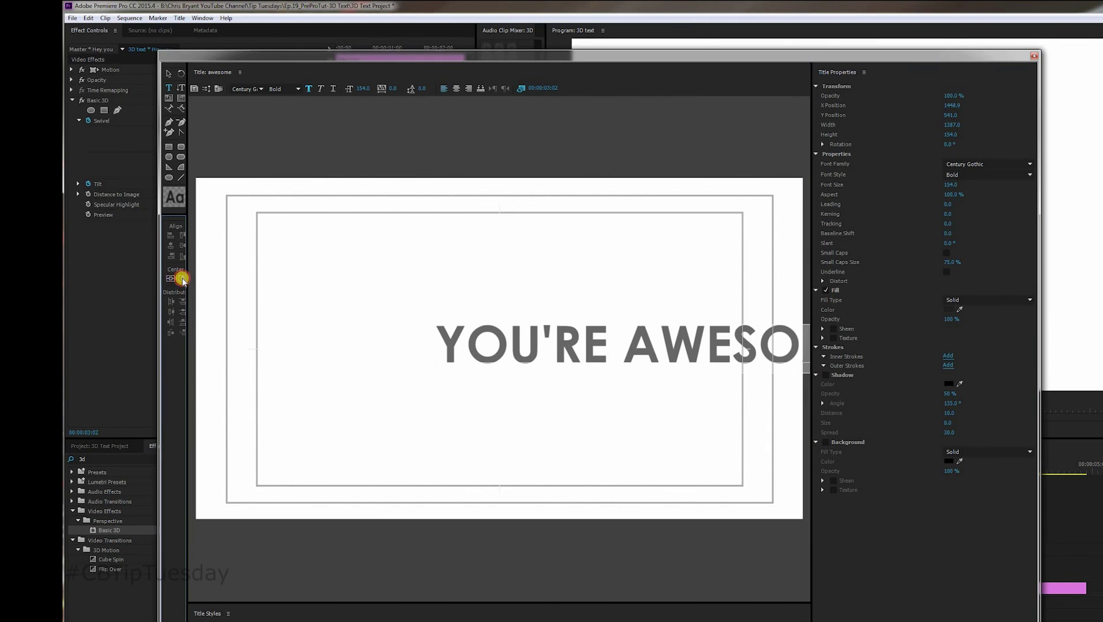
left_click(171, 279)
left_click(364, 226)
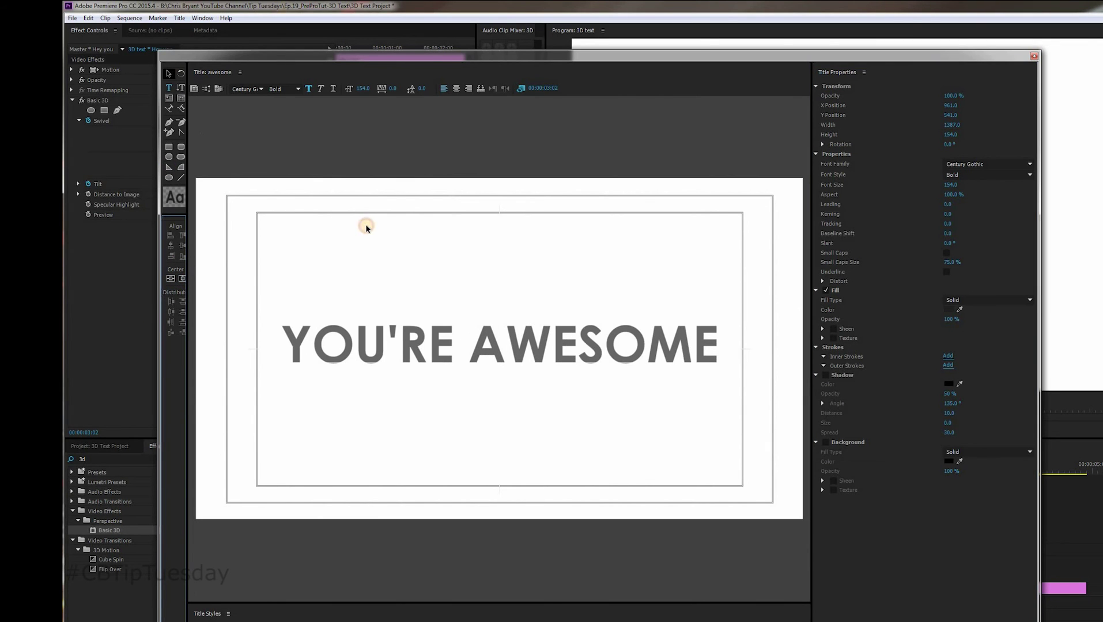
left_click(455, 361)
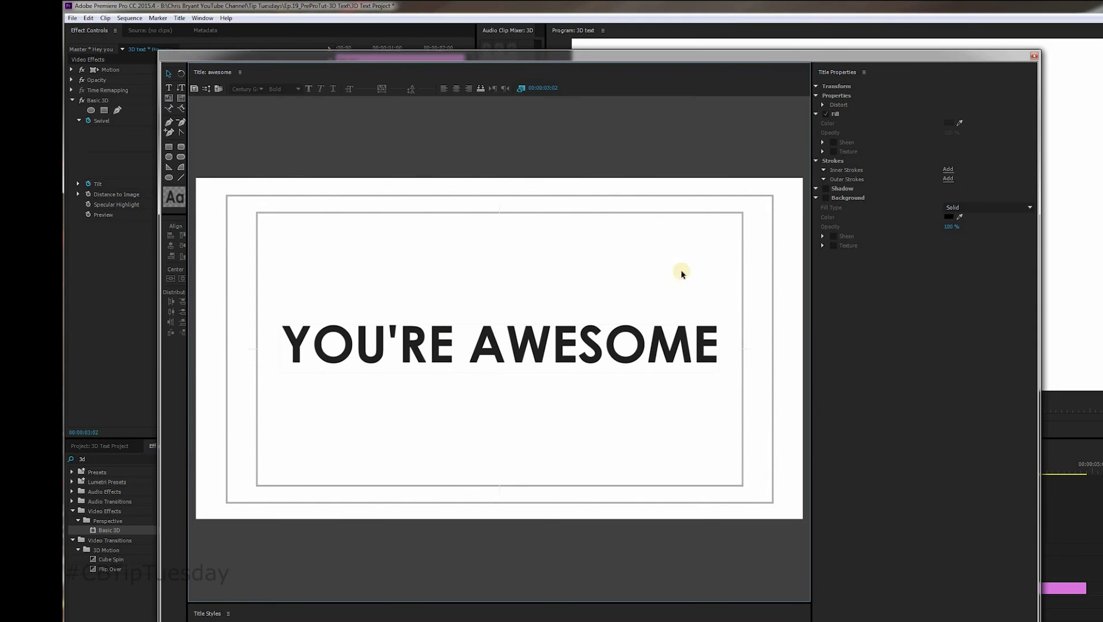
left_click(1034, 59)
- Place the awesome title on Video 2 right after Hey you
left_click(106, 447)
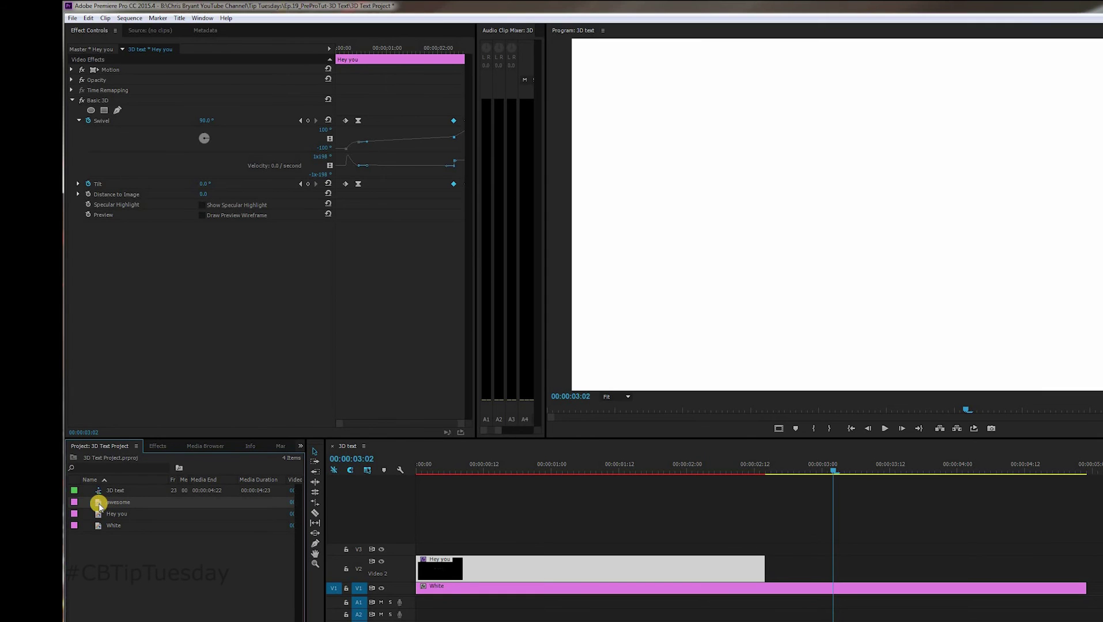
left_click_drag(99, 505, 761, 561)
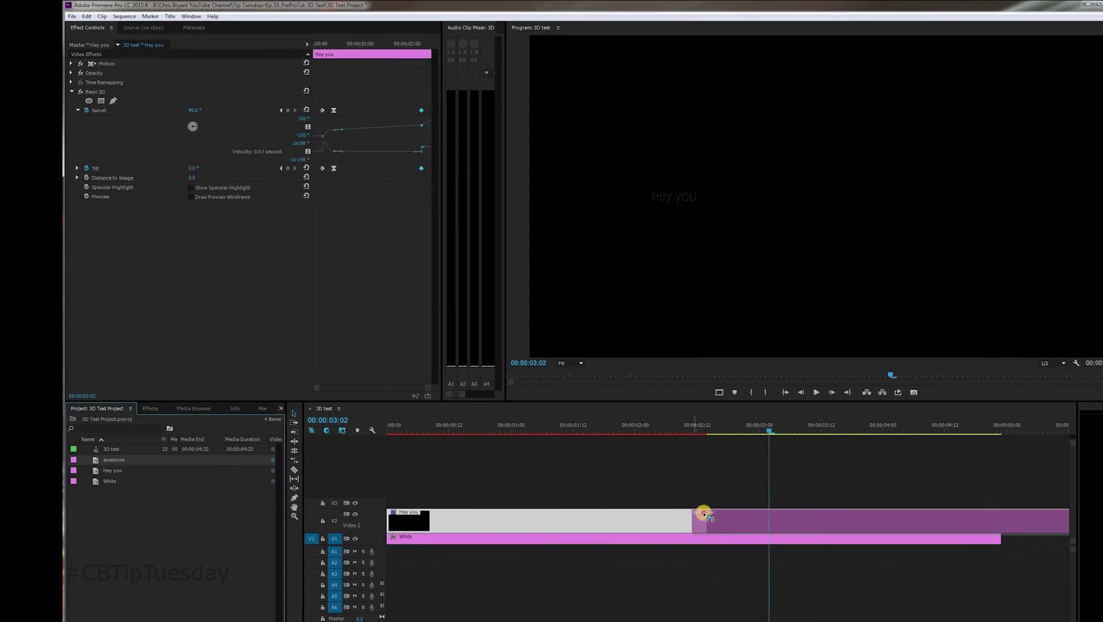
left_click_drag(705, 514, 707, 513)
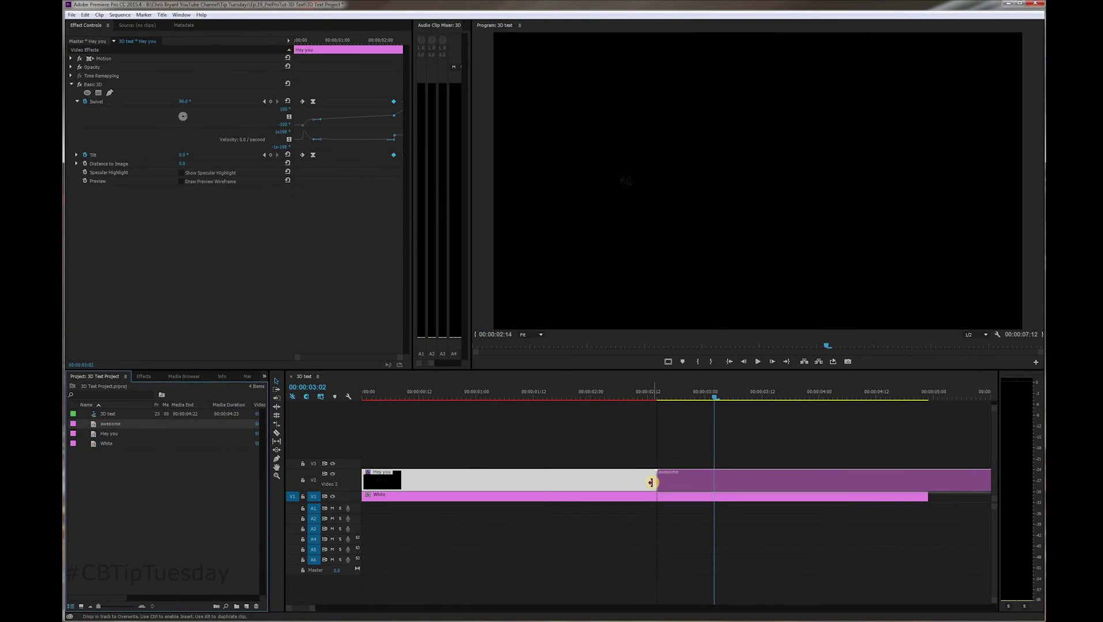
left_click_drag(652, 483, 652, 483)
- Trim the awesome clip to end with White, fit the sequence, playhead at 00:00:02:16
key("minus")
left_click_drag(925, 484, 721, 490)
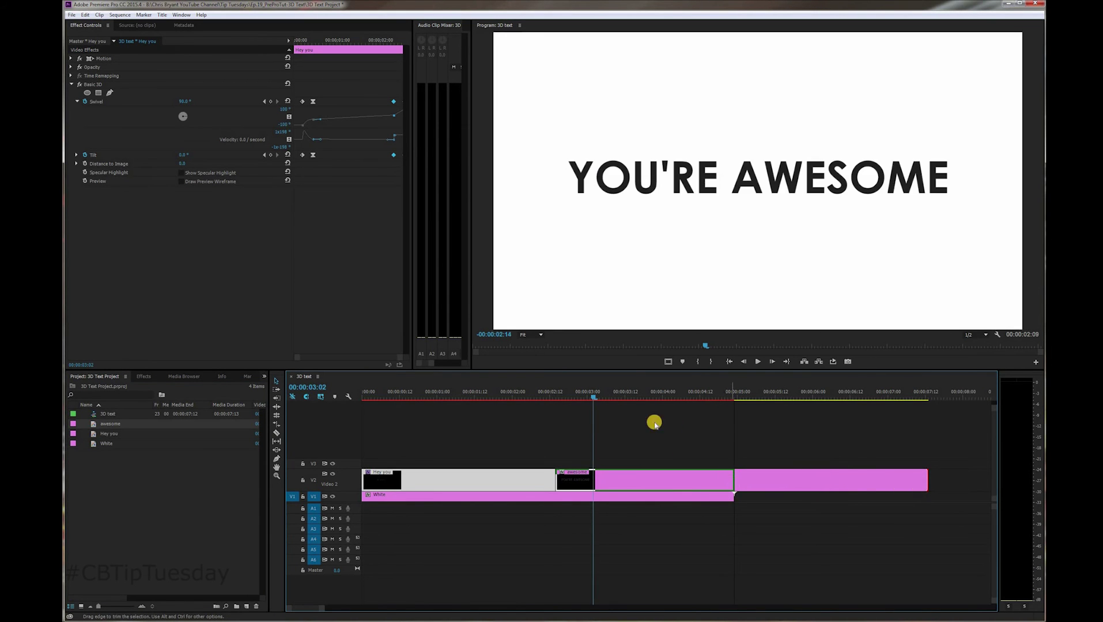
key("backslash")
left_click_drag(644, 392, 669, 397)
left_click(669, 397)
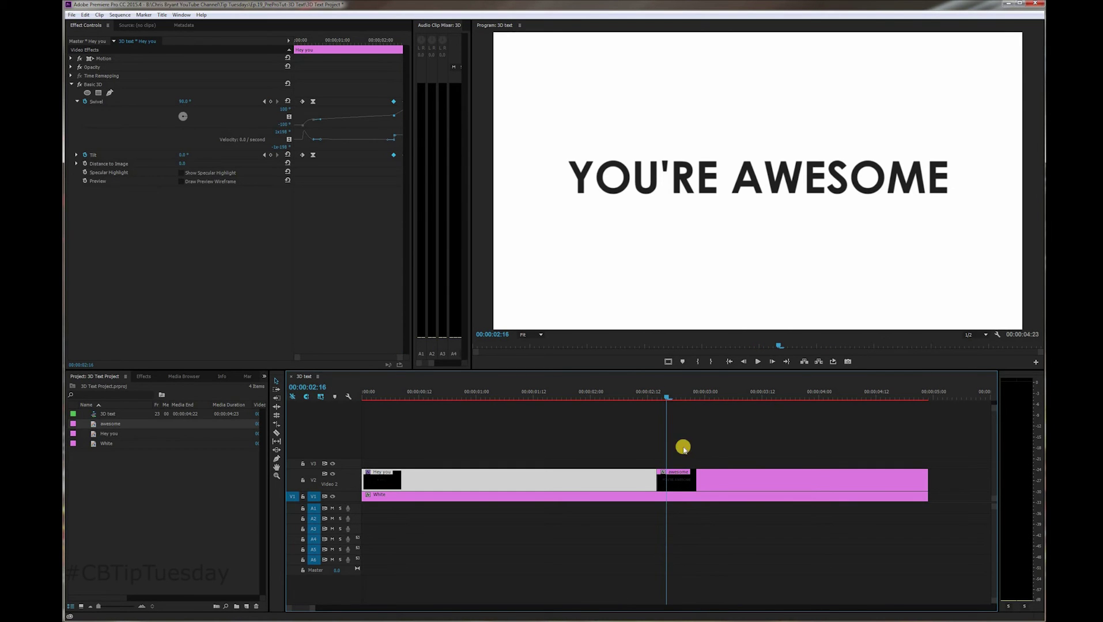
- Apply the Basic 3D effect to the awesome title clip
left_click(138, 378)
left_click(88, 449)
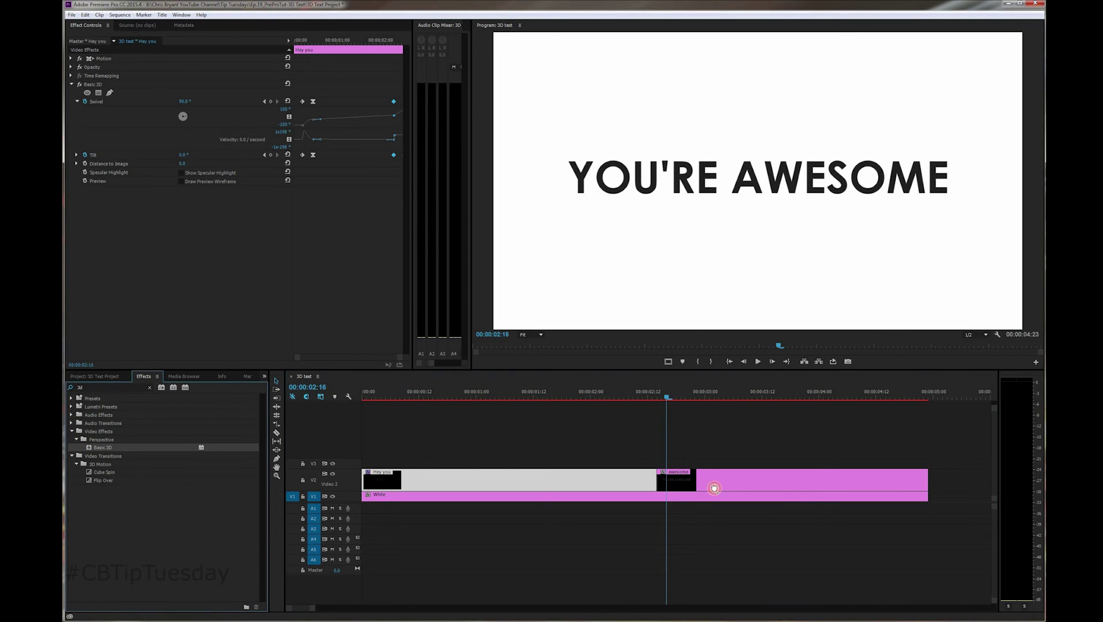
left_click_drag(712, 484, 713, 484)
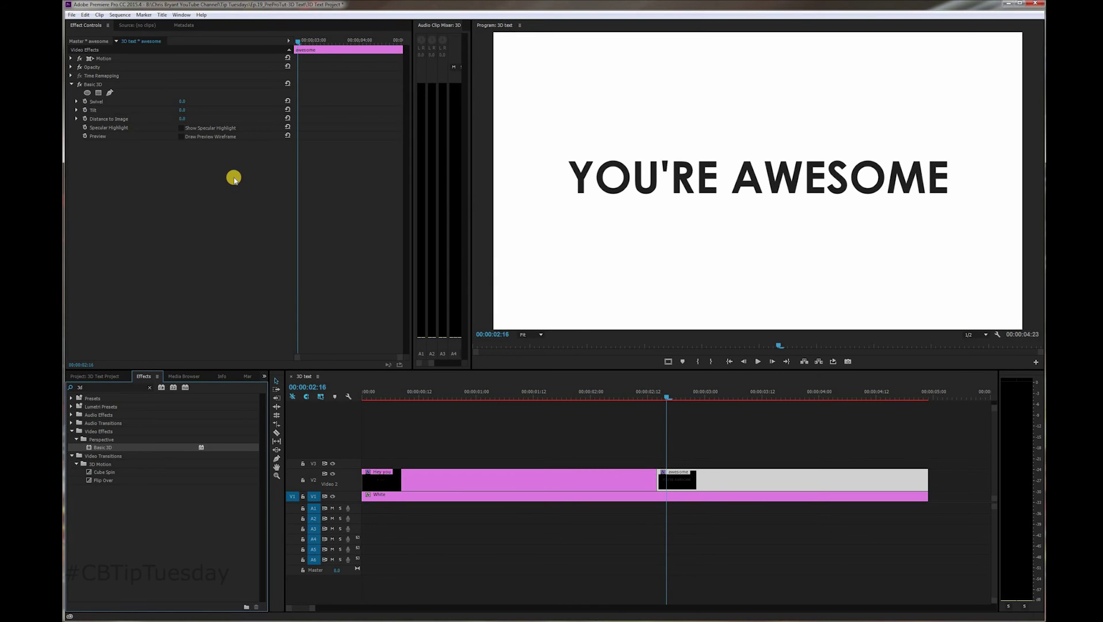
left_click(89, 84)
left_click(90, 85)
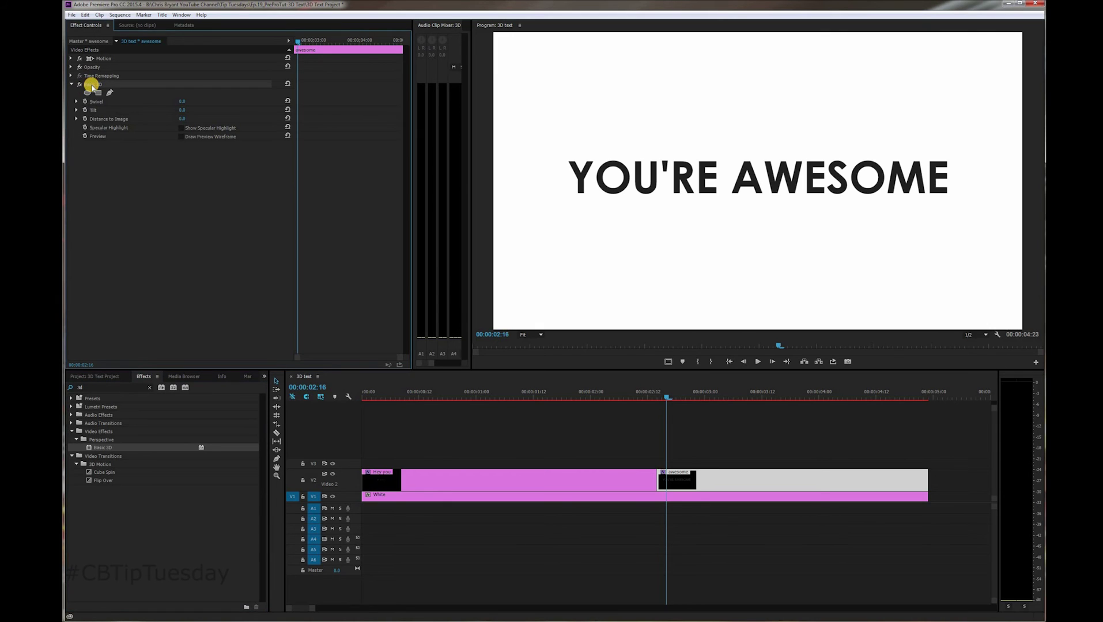
- Copy the Hey you clip's Basic 3D swivel animation and paste it onto awesome
left_click(452, 471)
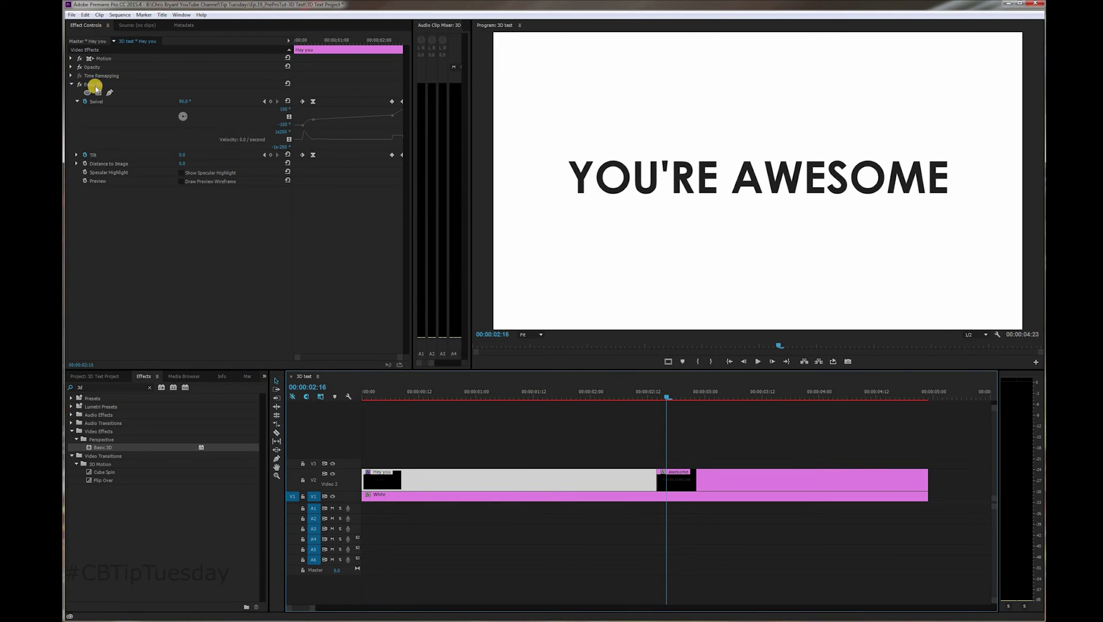
left_click(96, 86)
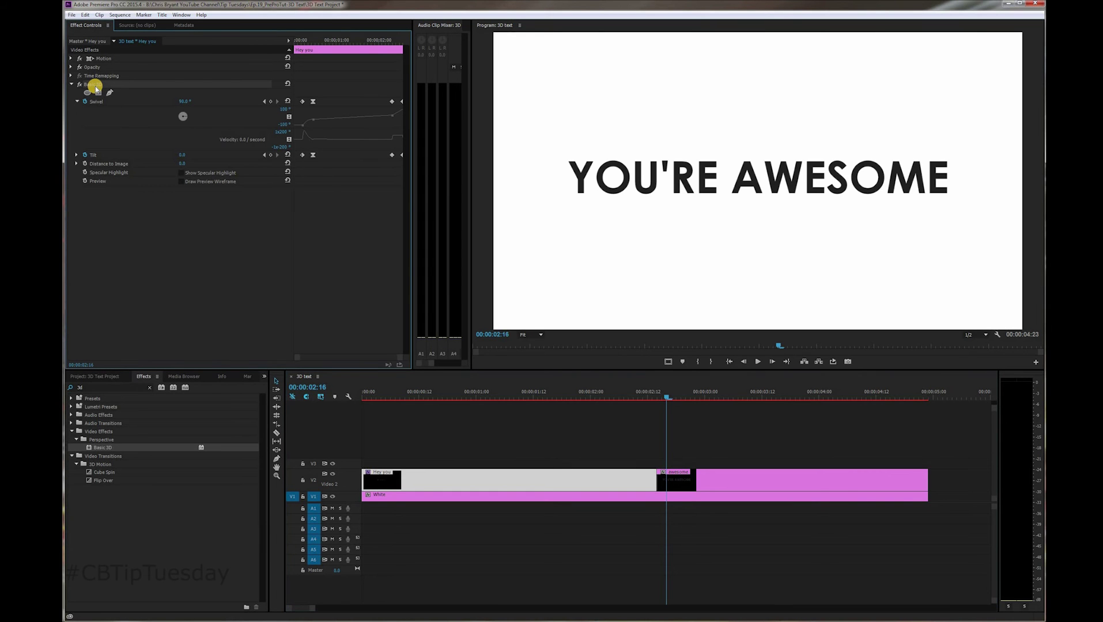
left_click(707, 483)
key("ctrl+v")
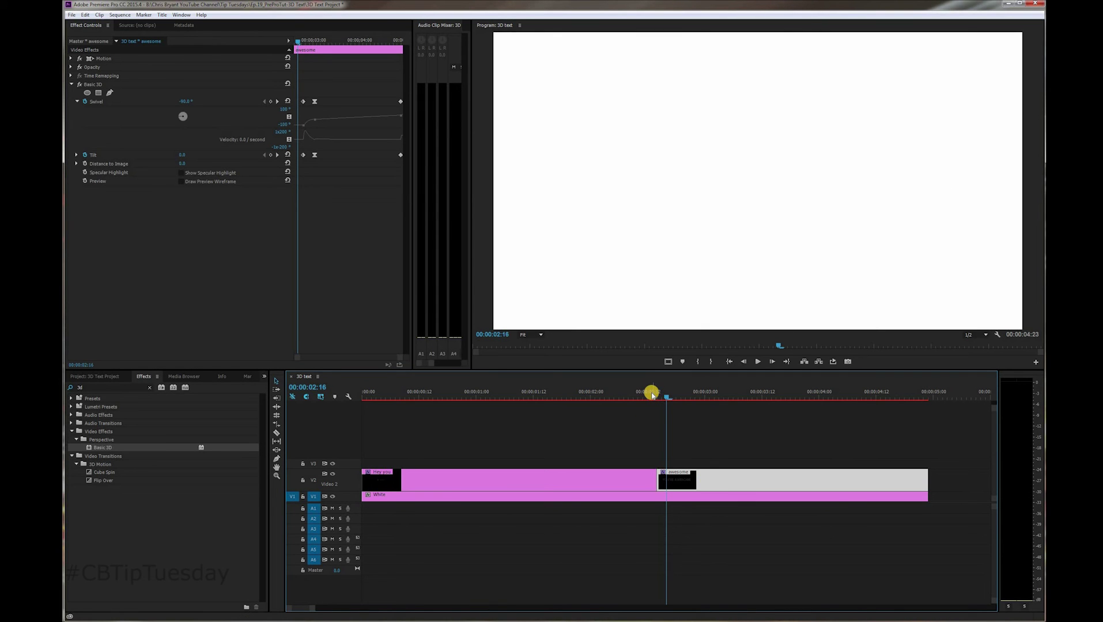
- Preview the title handover and shift the swivel keyframes earlier to 00:00:02:14
left_click(615, 392)
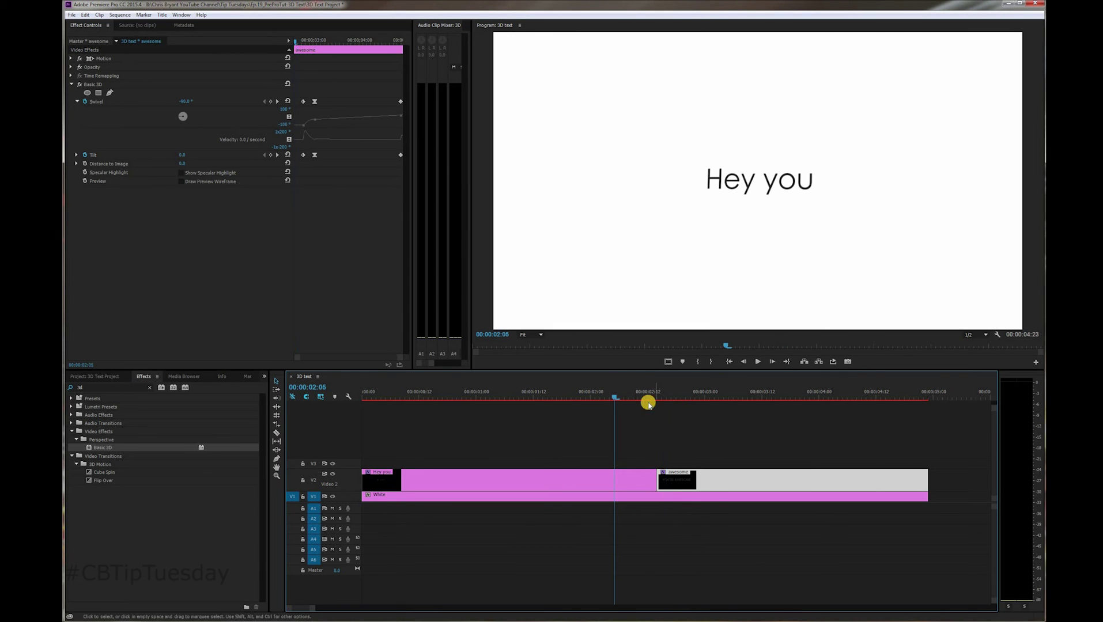
left_click_drag(636, 397, 682, 406)
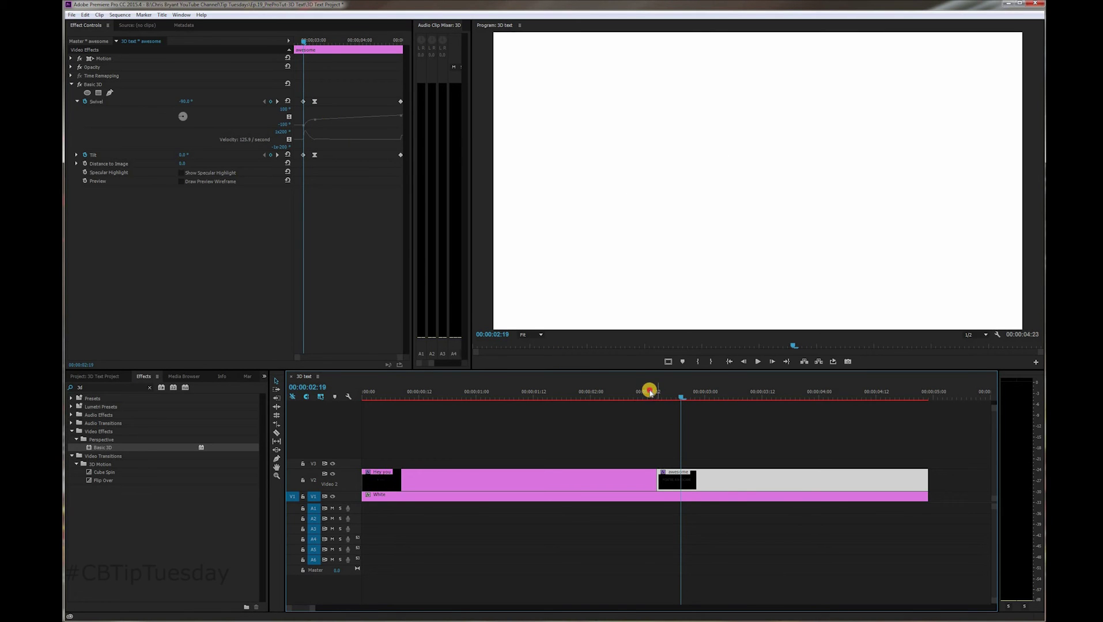
left_click(650, 392)
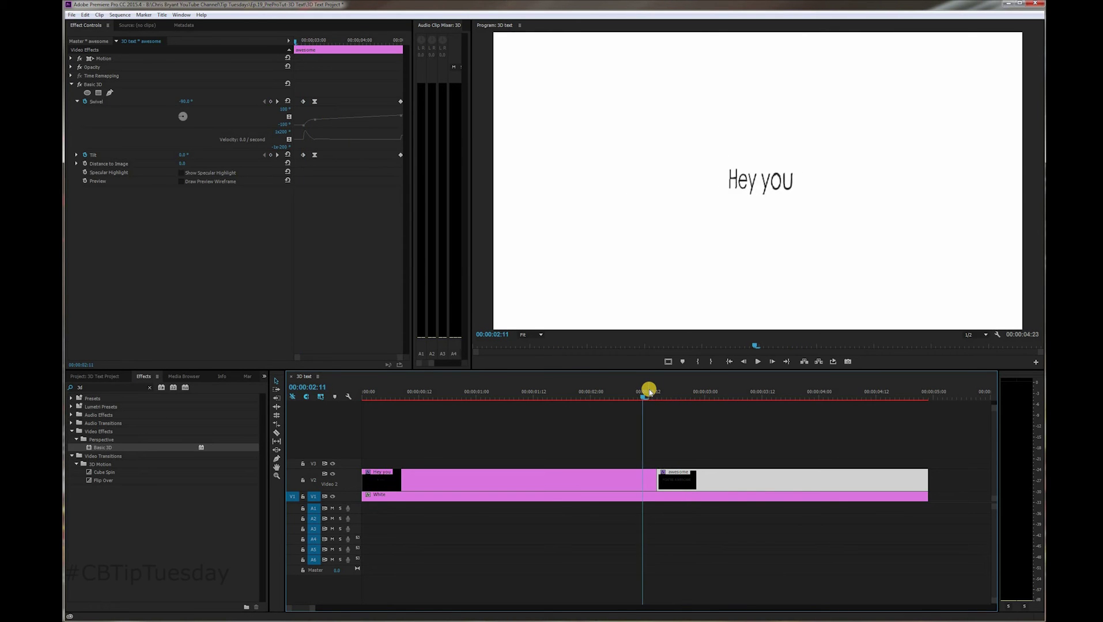
key("space")
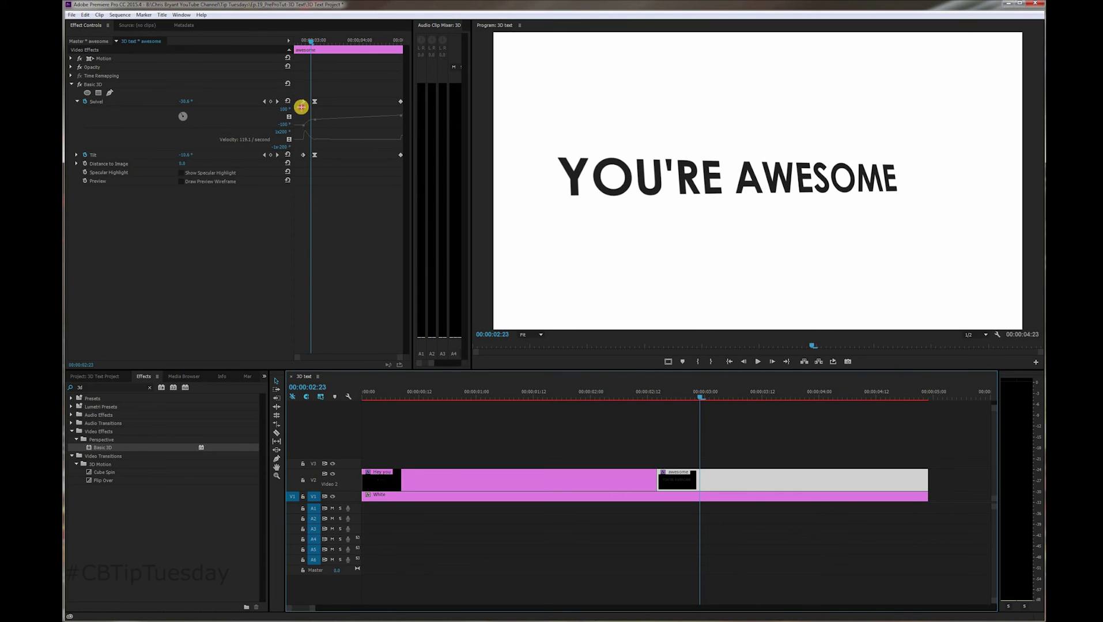
left_click(307, 150)
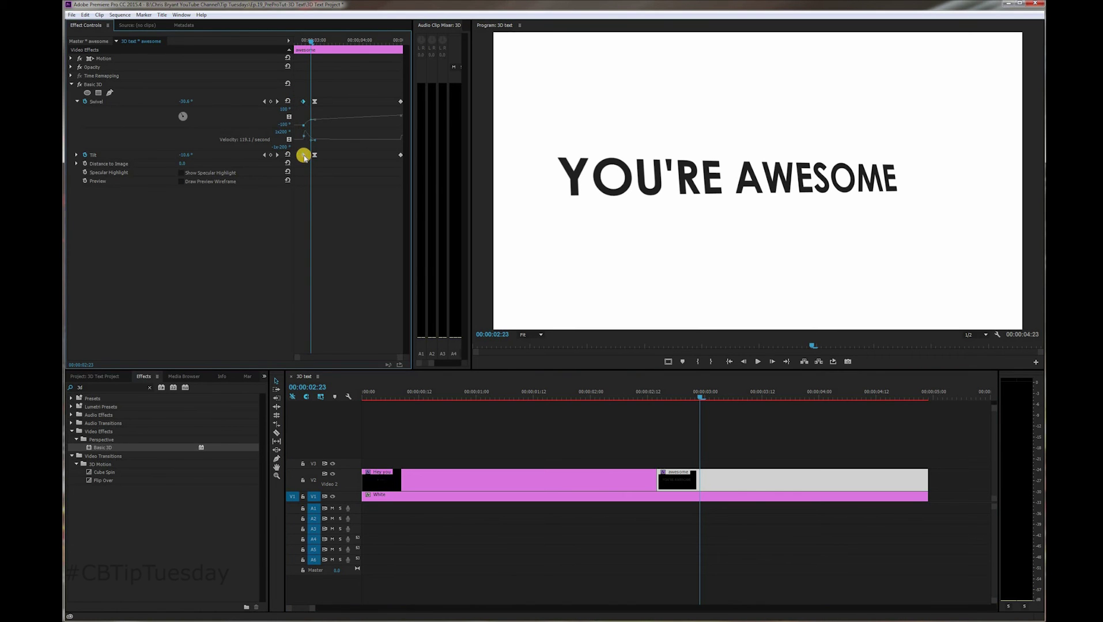
left_click_drag(298, 157, 295, 156)
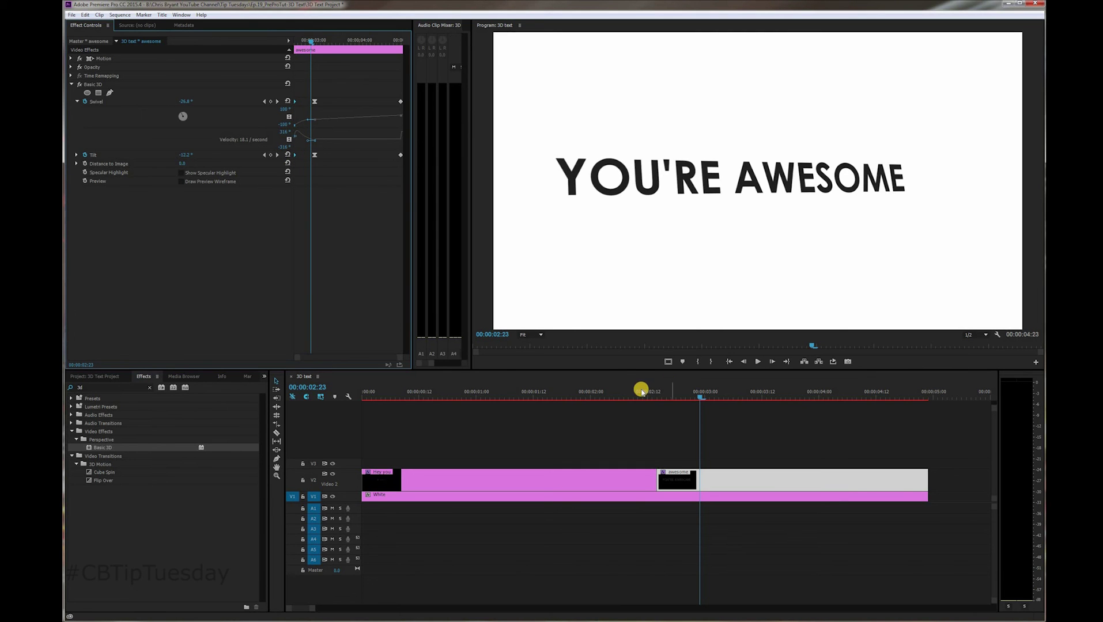
- Play the swivel transition and set the previous Tilt keyframe to -13.0°
left_click(622, 391)
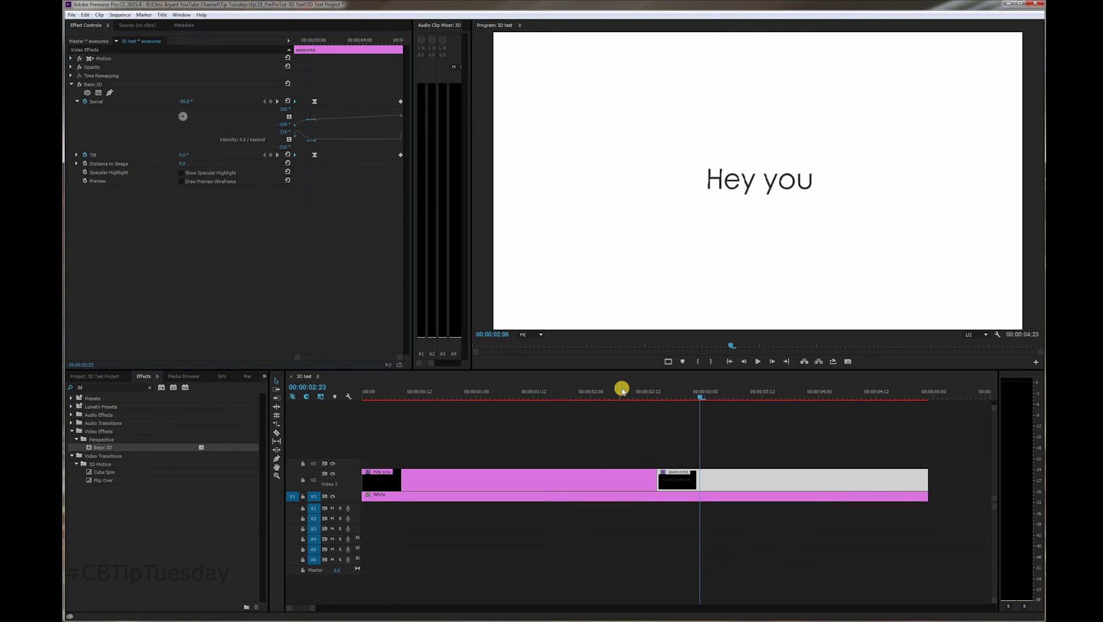
key("space")
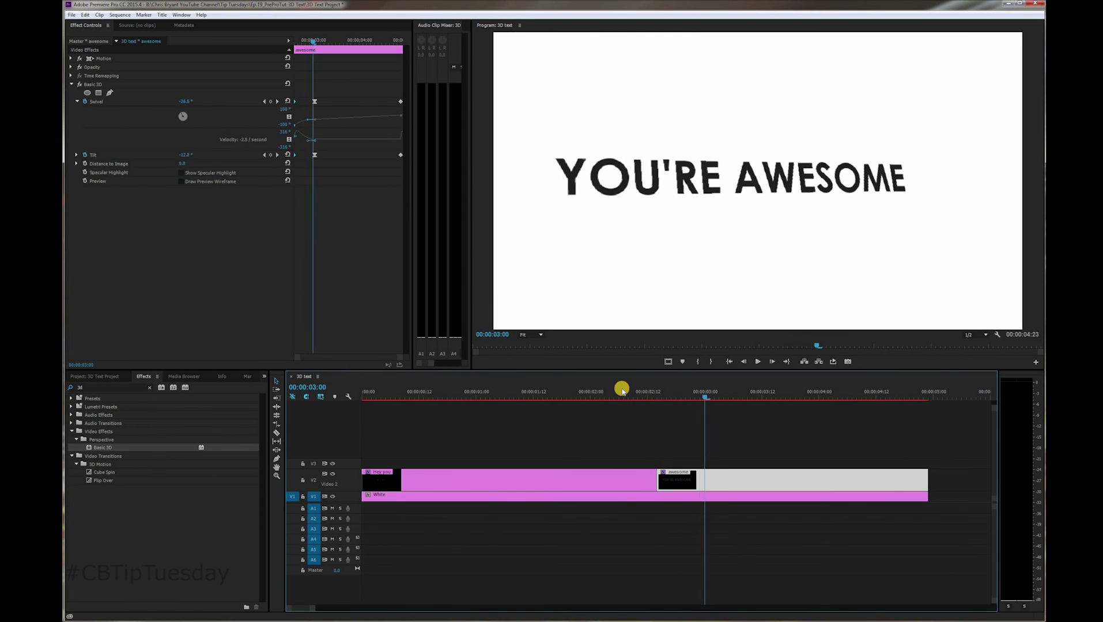
key("Left")
key("Left")
key("Left")
key("Left")
key("Left")
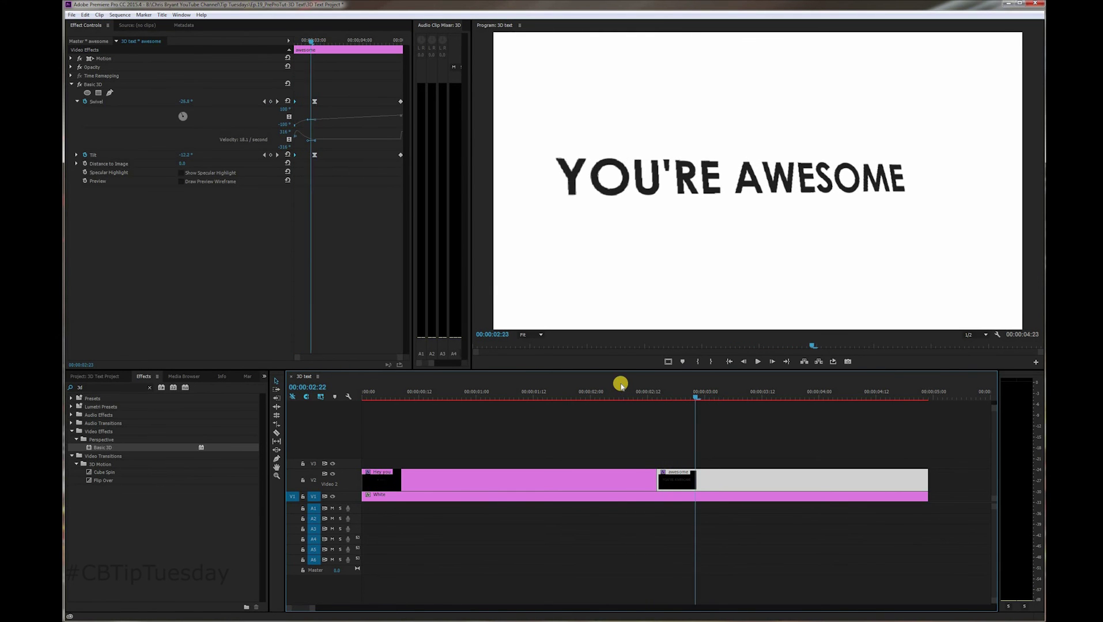
key("space")
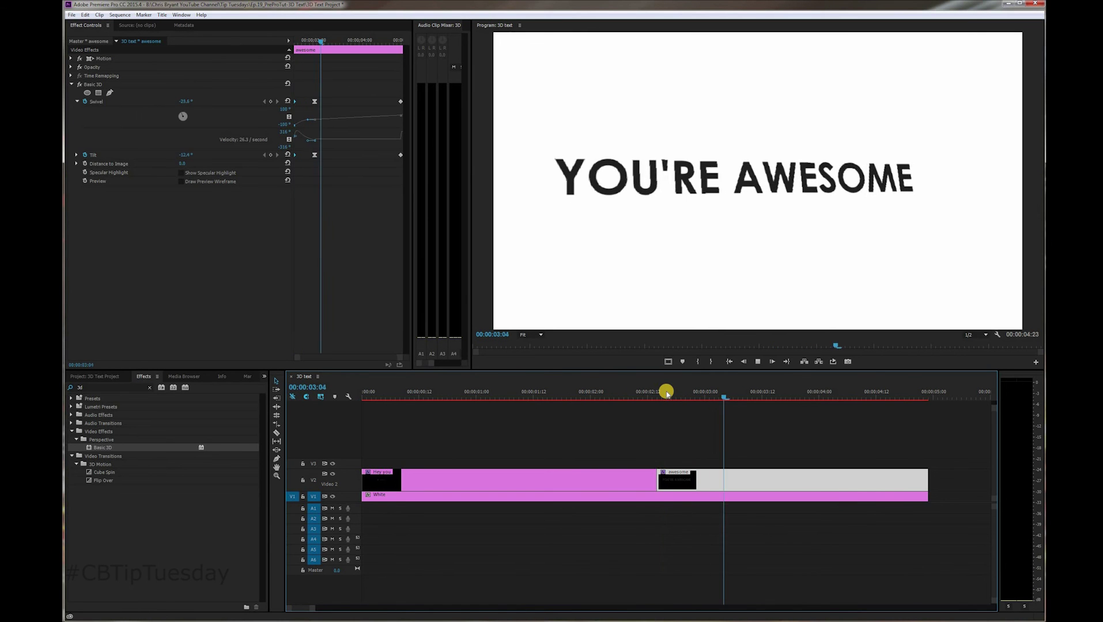
key("space")
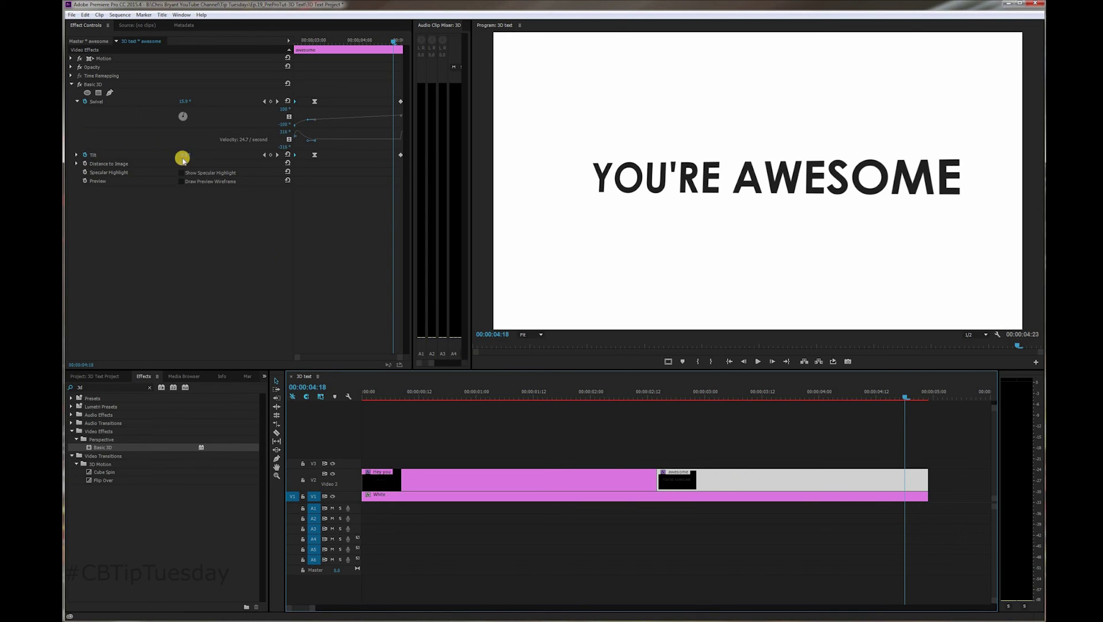
left_click(265, 156)
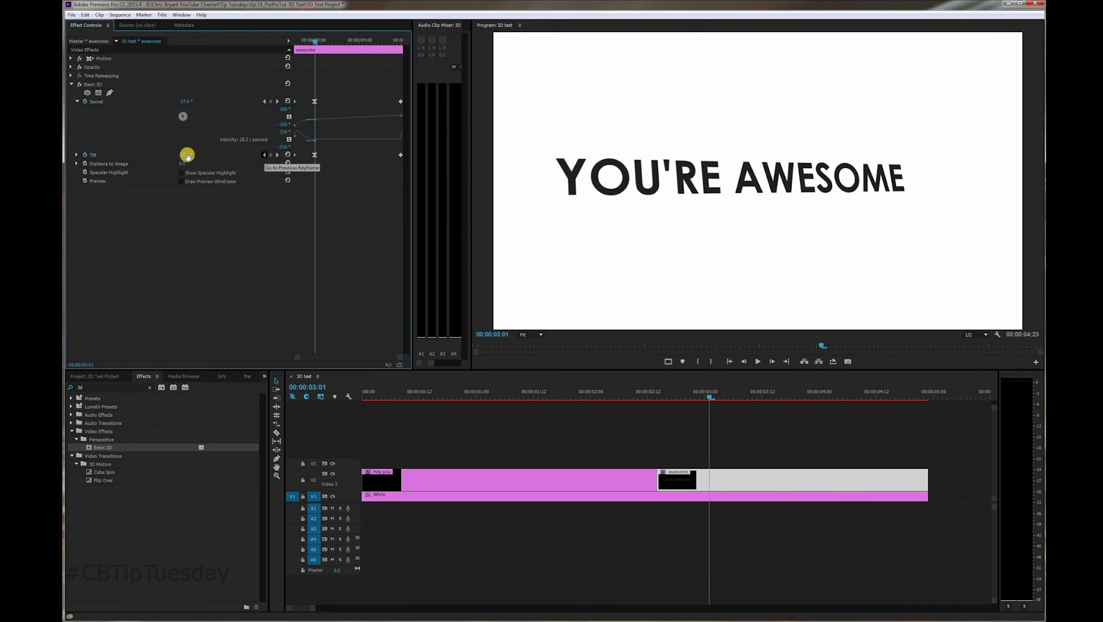
left_click_drag(187, 156, 252, 154)
left_click(277, 155)
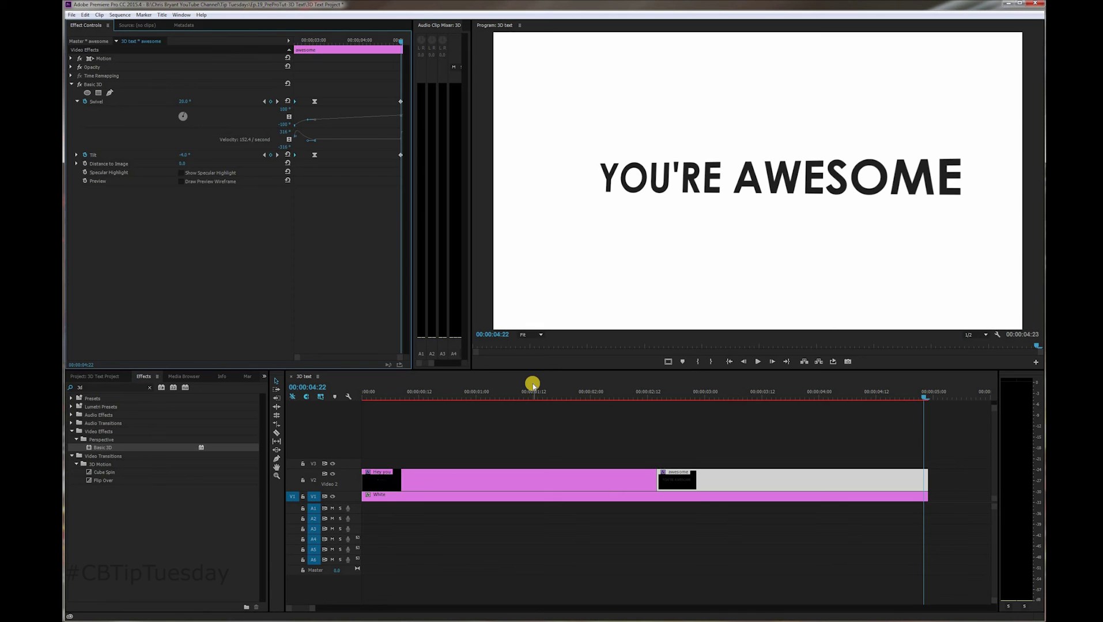
- Render the sequence preview and extend the White clip past the title's end
key("Return")
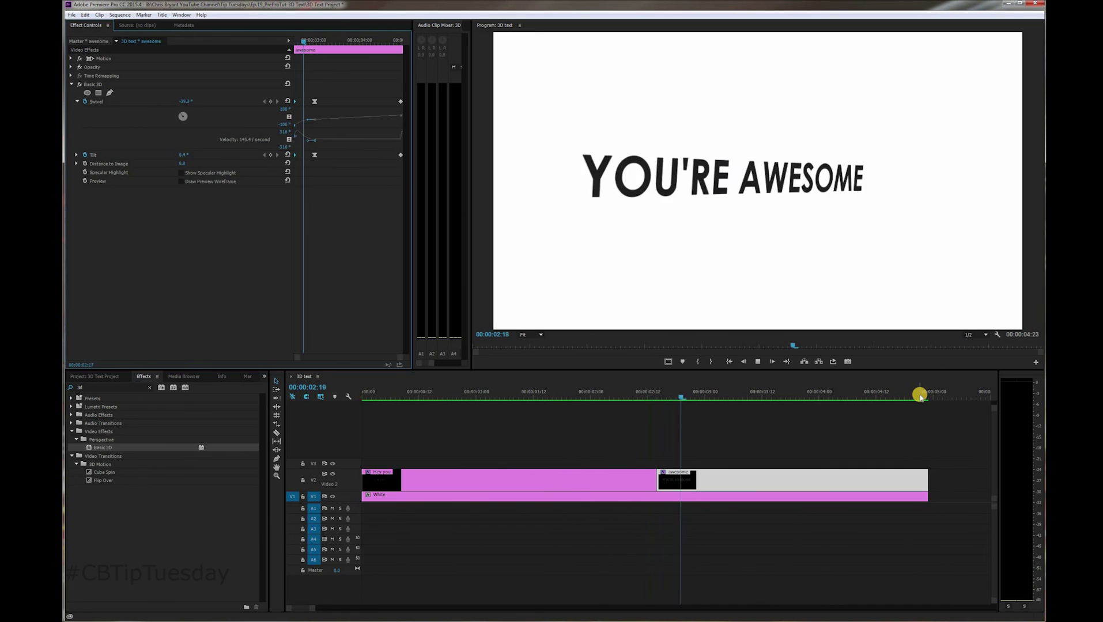
key("space")
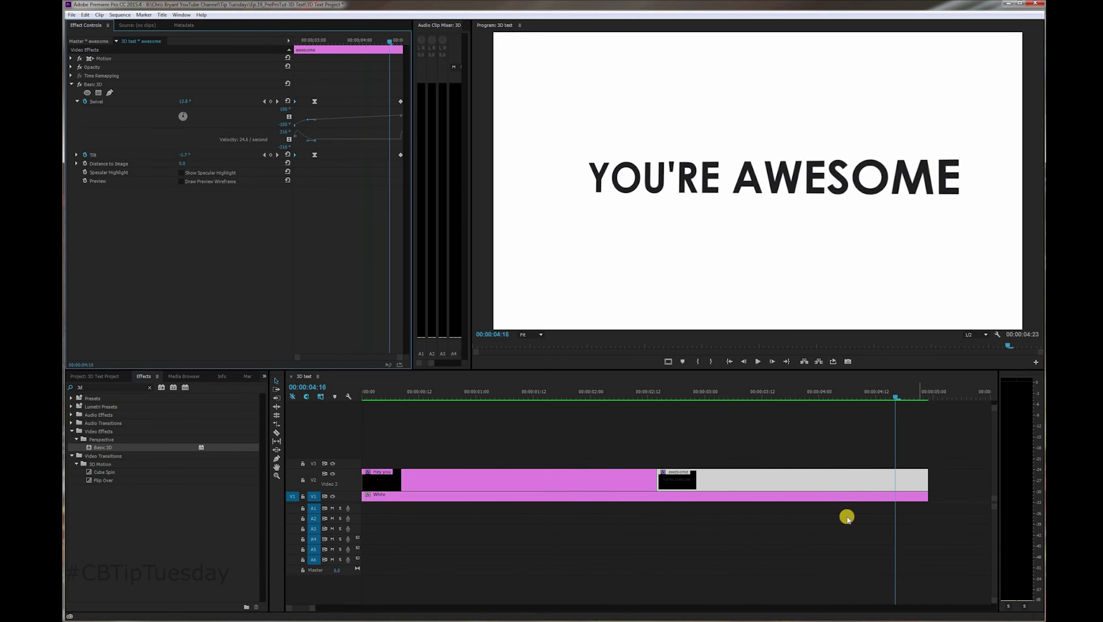
left_click_drag(926, 497, 960, 499)
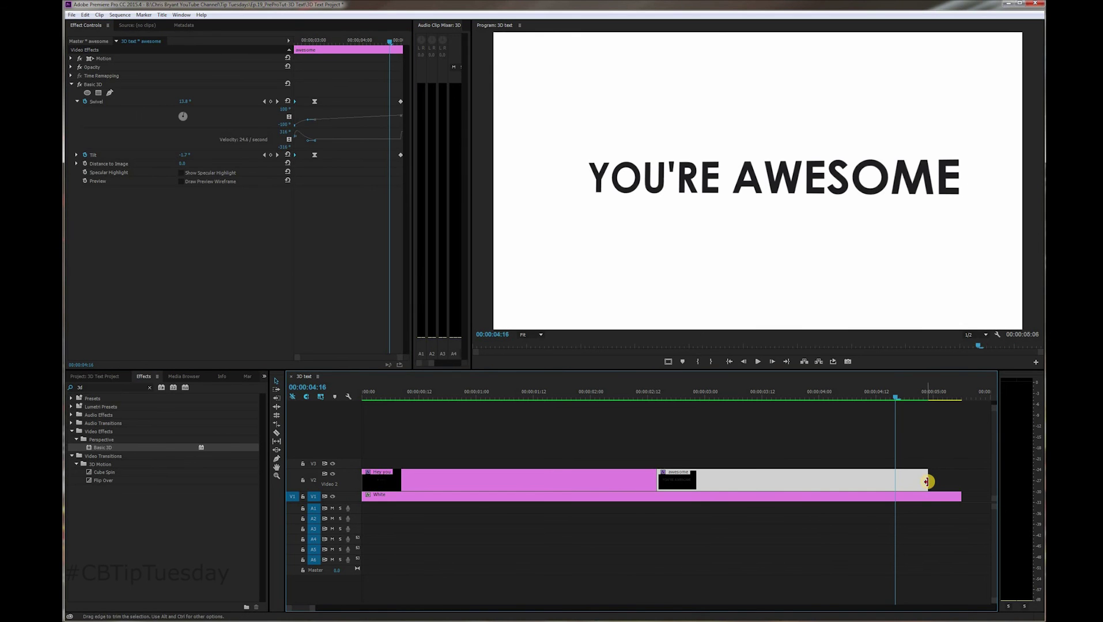
- Add a default Cross Dissolve at the awesome title's end and play the whole sequence
left_click(927, 482)
key("ctrl+d")
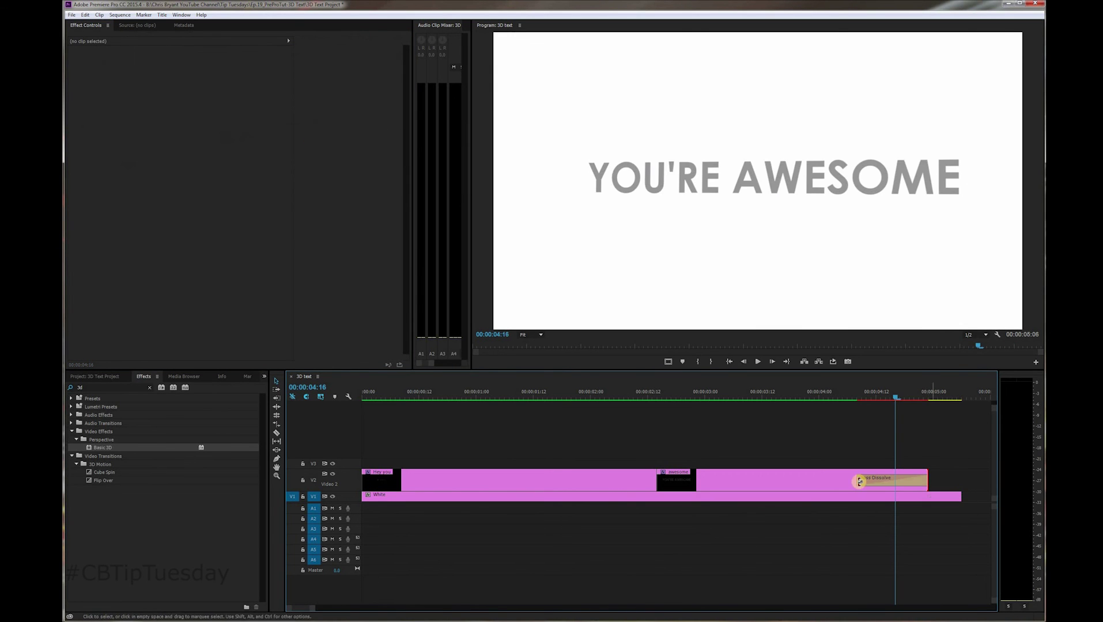
left_click_drag(858, 481, 793, 390)
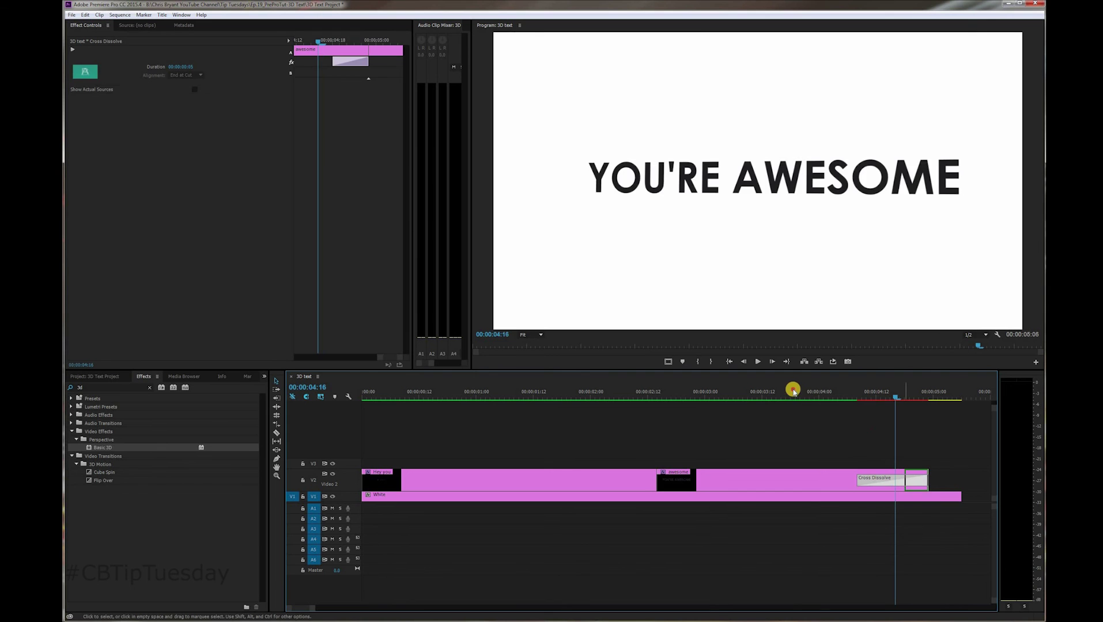
left_click(793, 392)
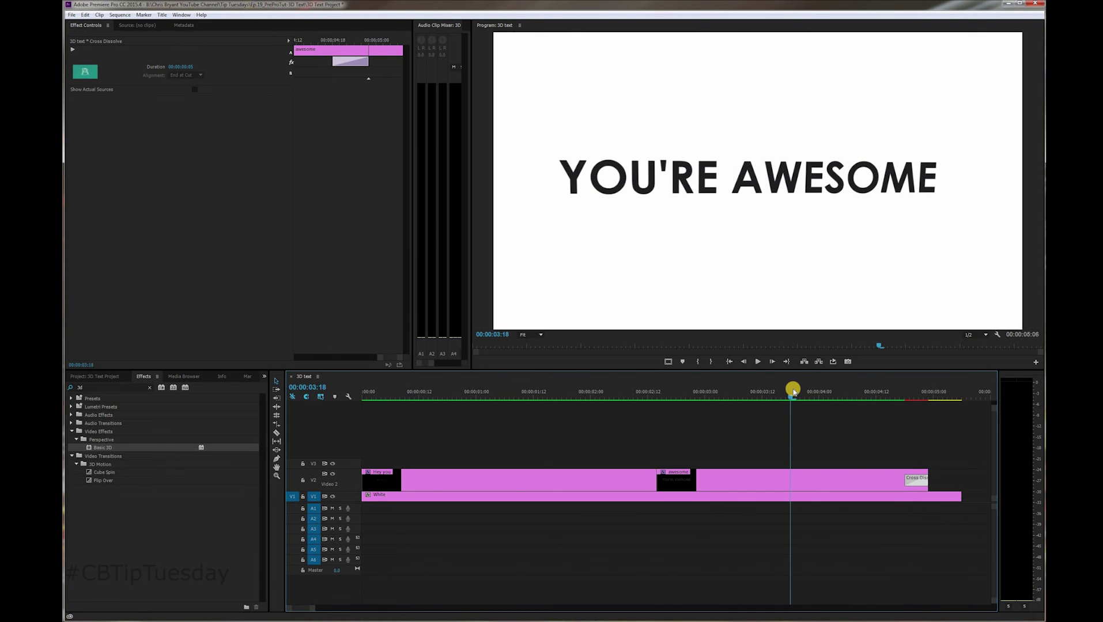
key("space")
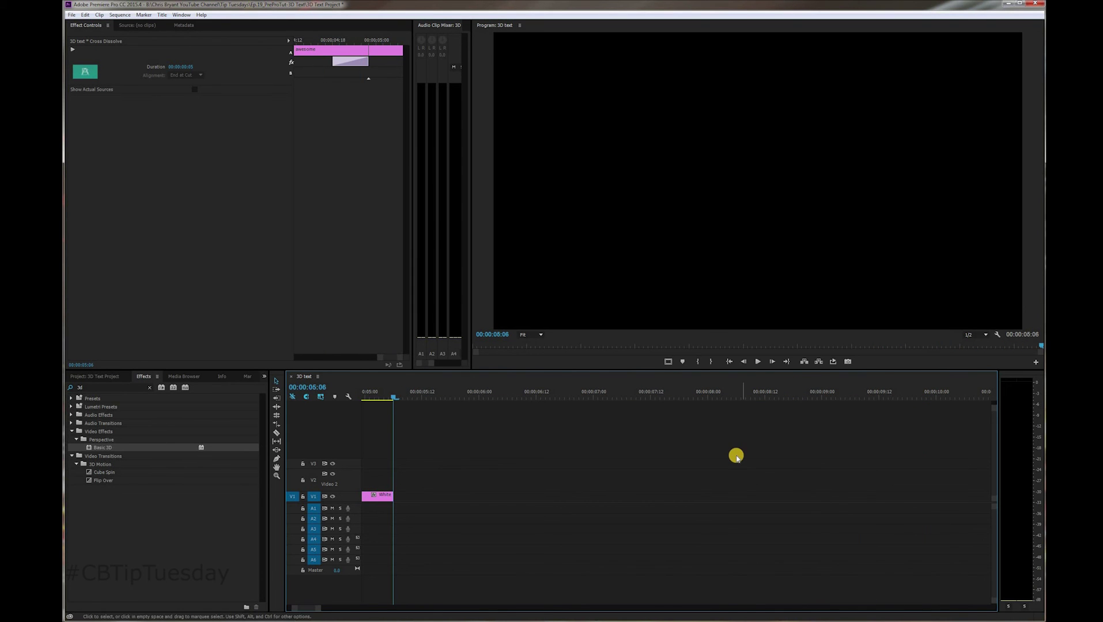
key("backslash")
key("space")
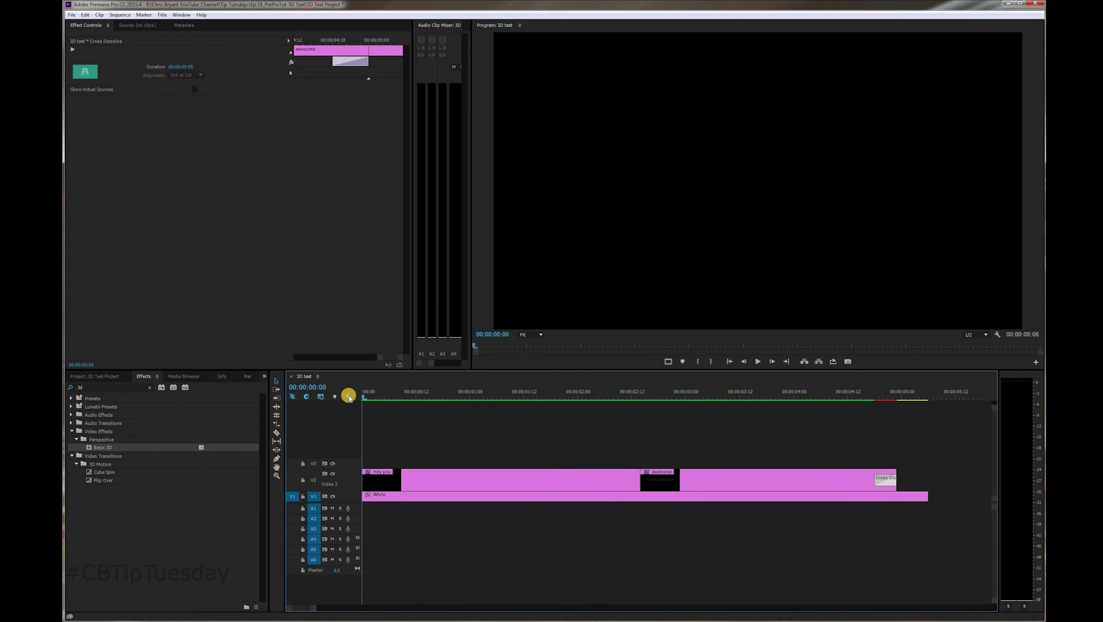